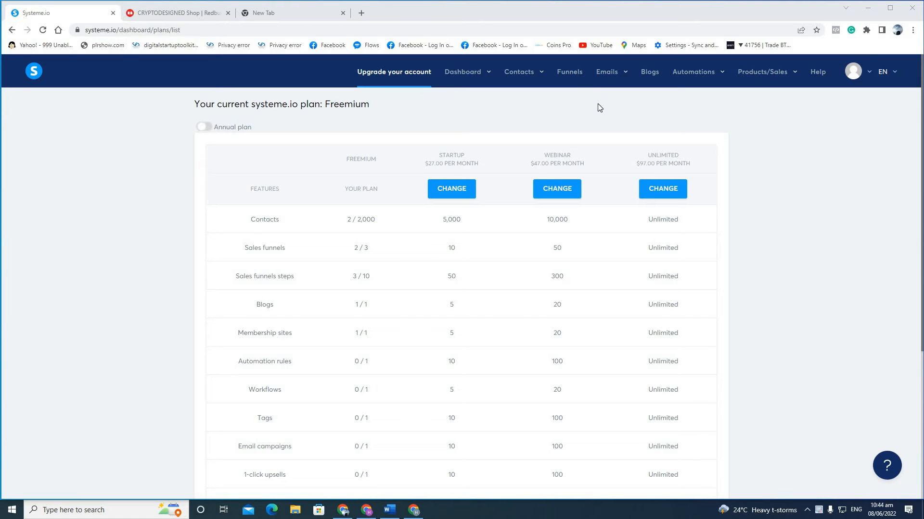
Step: Create a funnel named CRYPTOCURRENCY SHOP with the Build an audience goal and U.S. Dollar as its currency
left_click(572, 74)
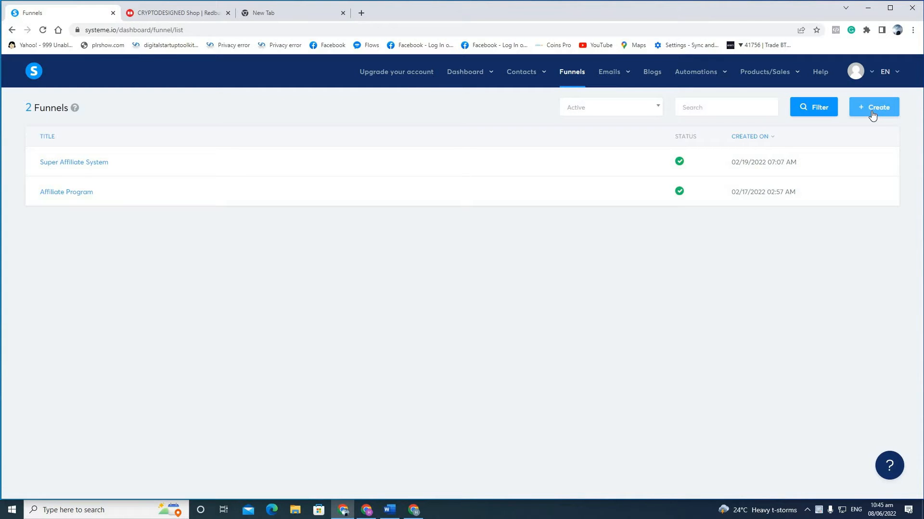
left_click(872, 115)
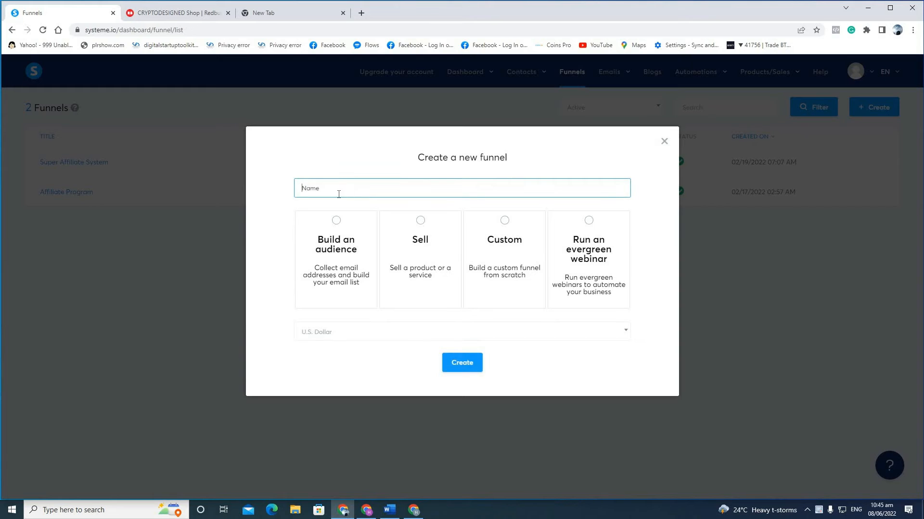
left_click(339, 194)
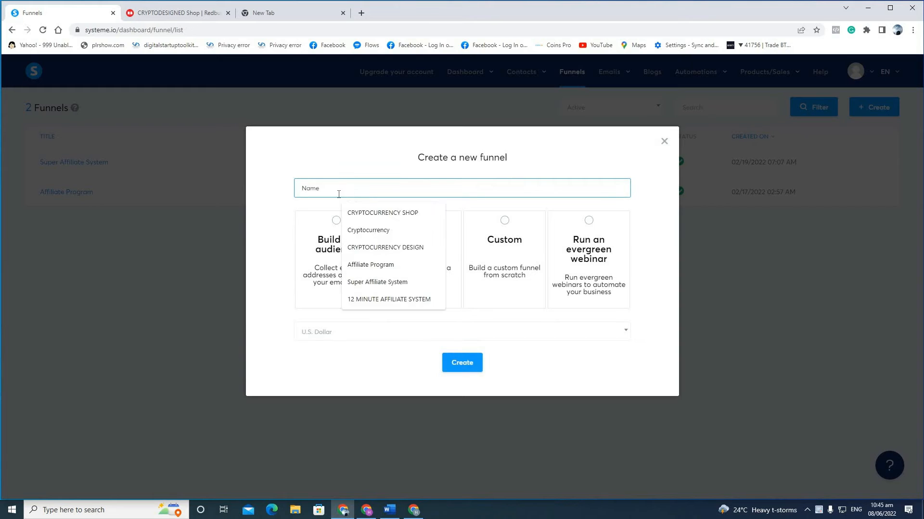
left_click(388, 214)
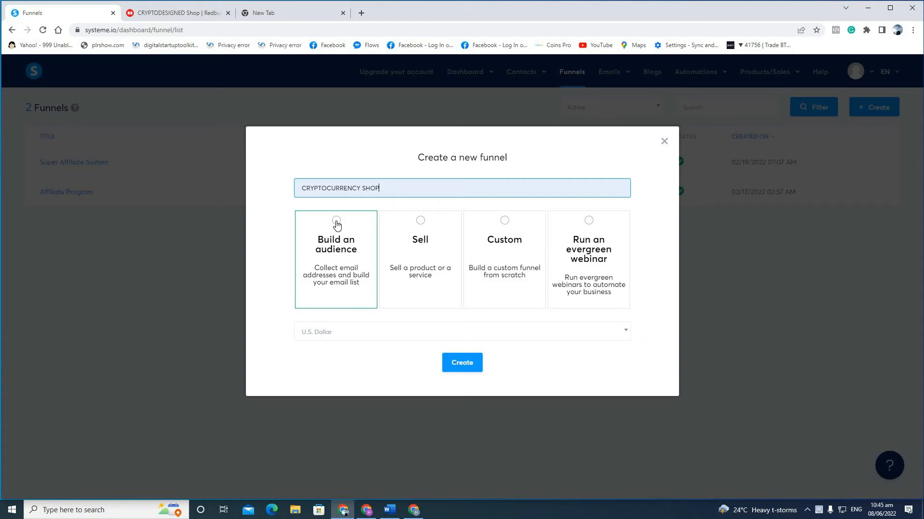
left_click(336, 221)
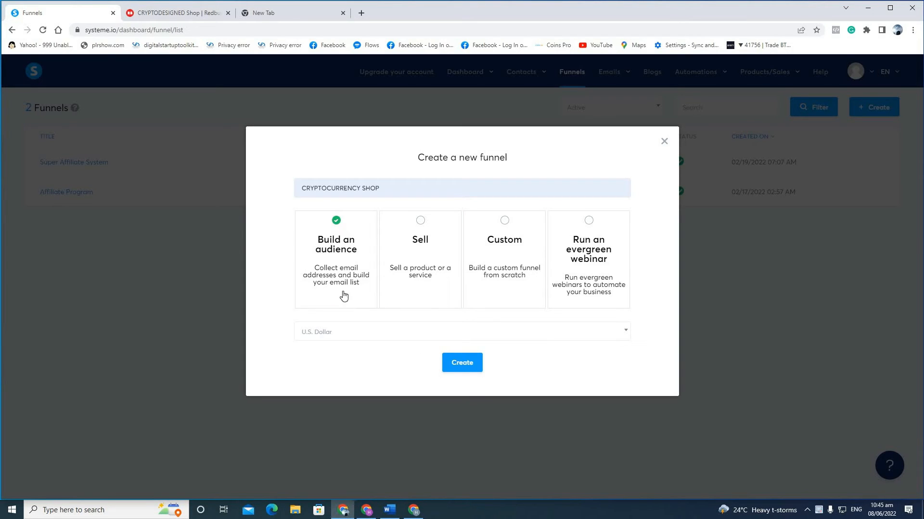
left_click(462, 362)
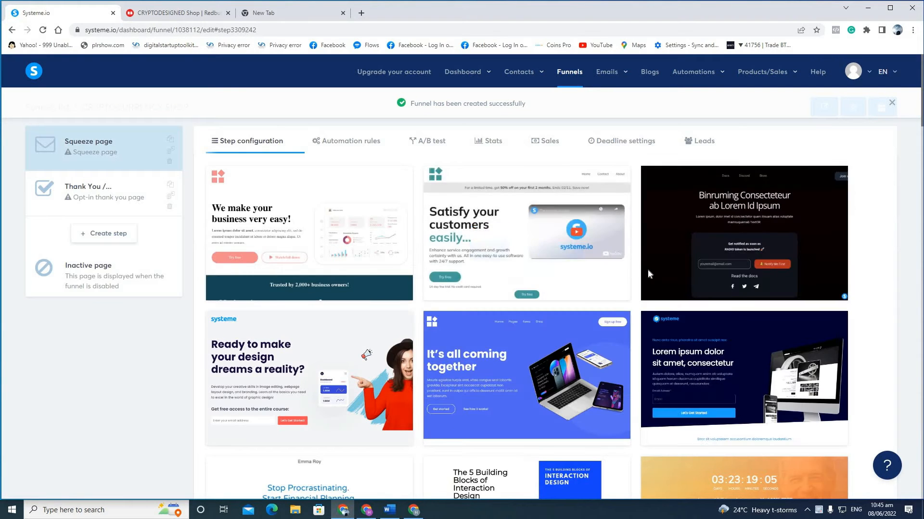
Step: Choose the "Get the book for free" template for the squeeze page
scroll(480, 281, "down", 4)
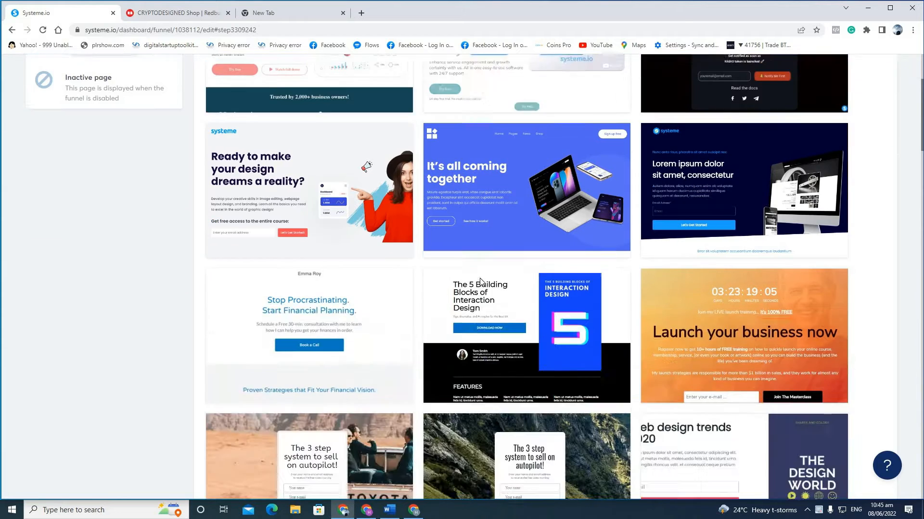
scroll(481, 279, "down", 6)
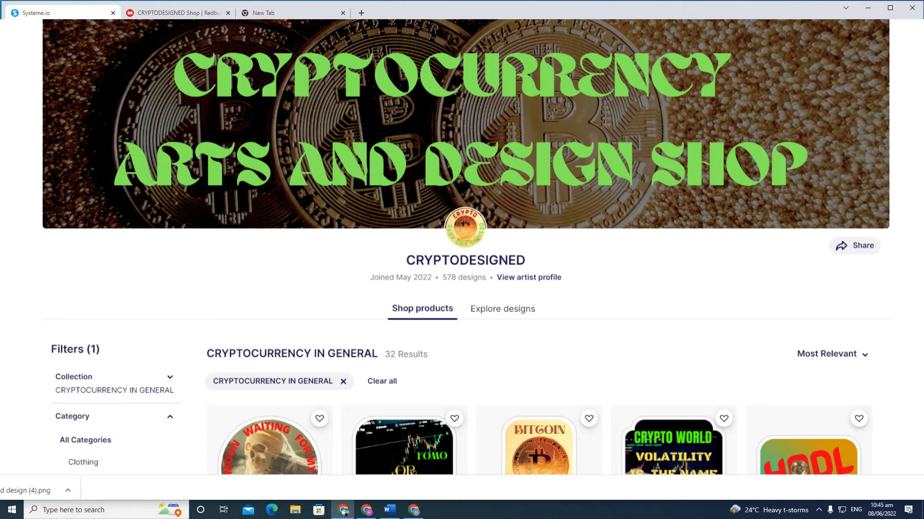
scroll(527, 289, "down", 7)
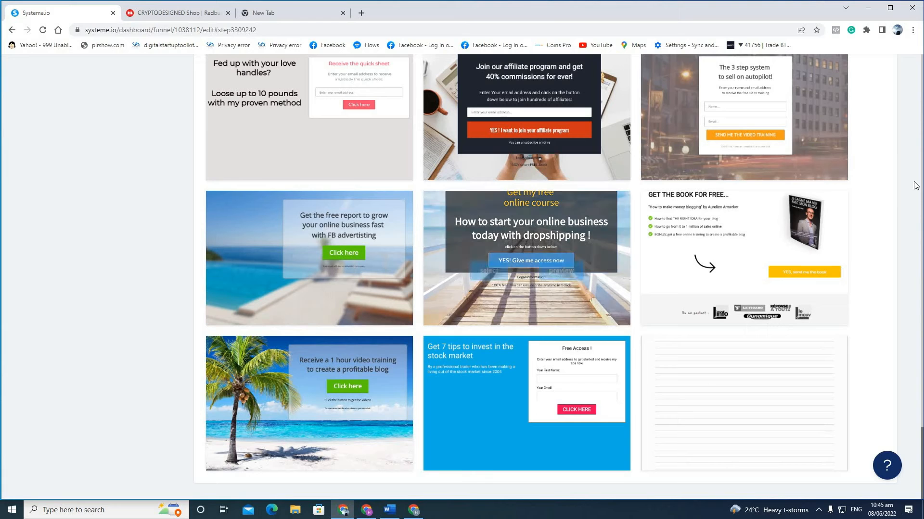
left_click(703, 267)
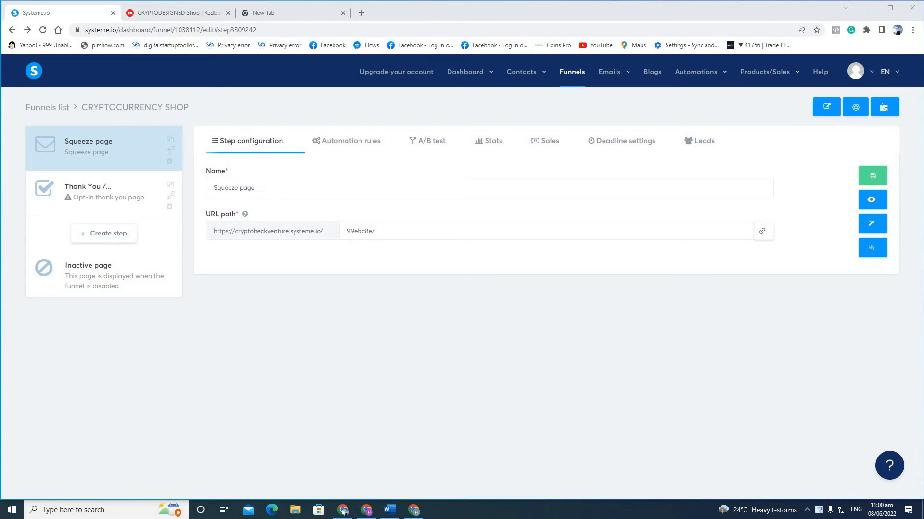
Step: Edit the squeeze page step's name and open its page in the page editor
left_click(275, 189)
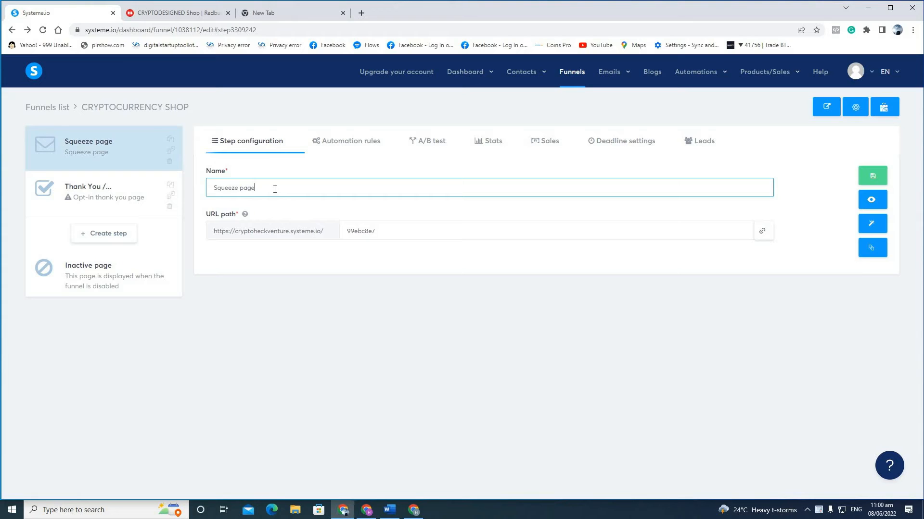
key("BackSpace")
key("BackSpace")
type("CR")
left_click(869, 227)
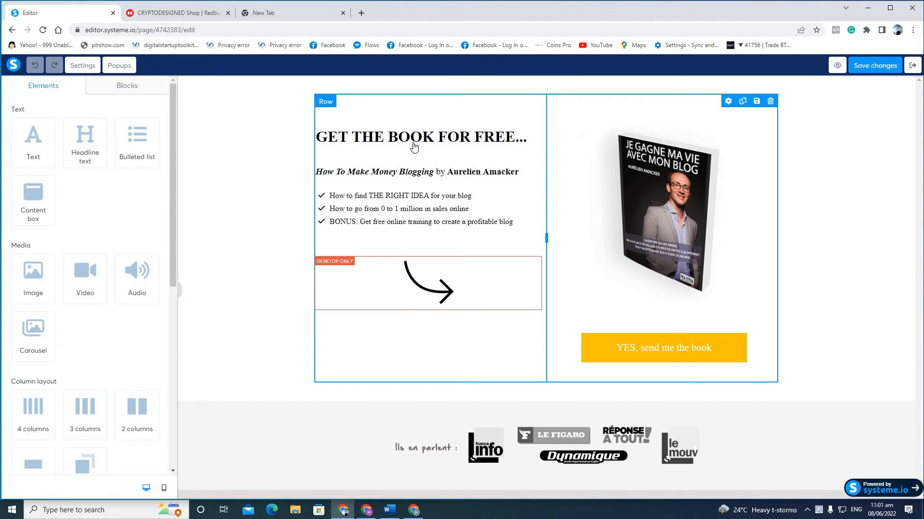
Step: Replace the page headline with "WELCOME TO CRYPTODESIGNED STORE", copied from the Word document
left_click(510, 137)
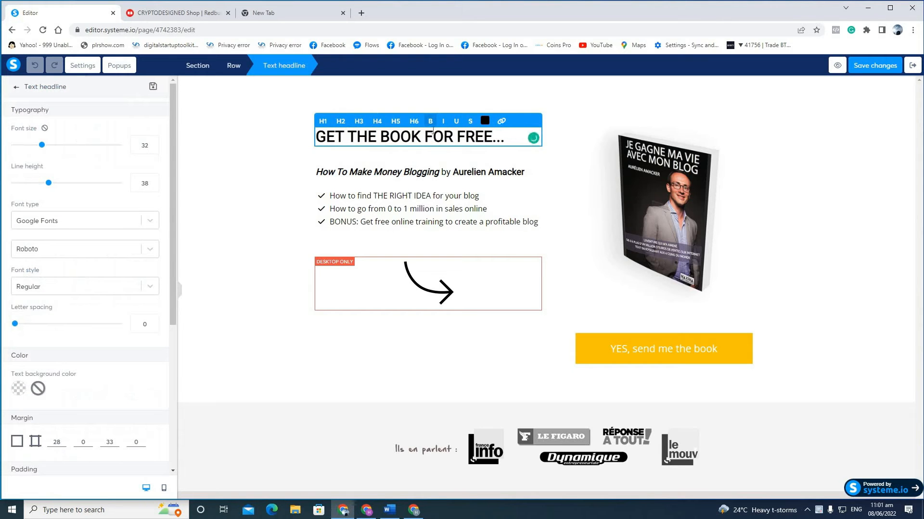
left_click_drag(508, 137, 313, 154)
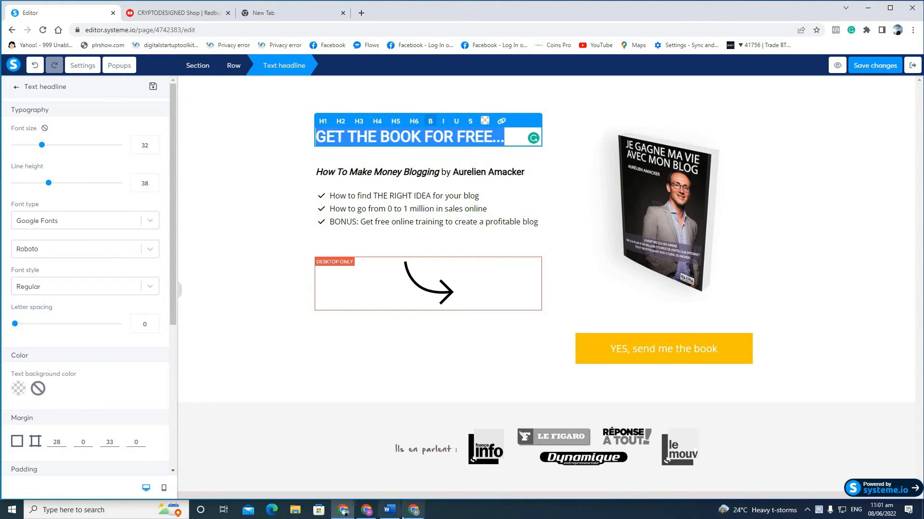
left_click(389, 510)
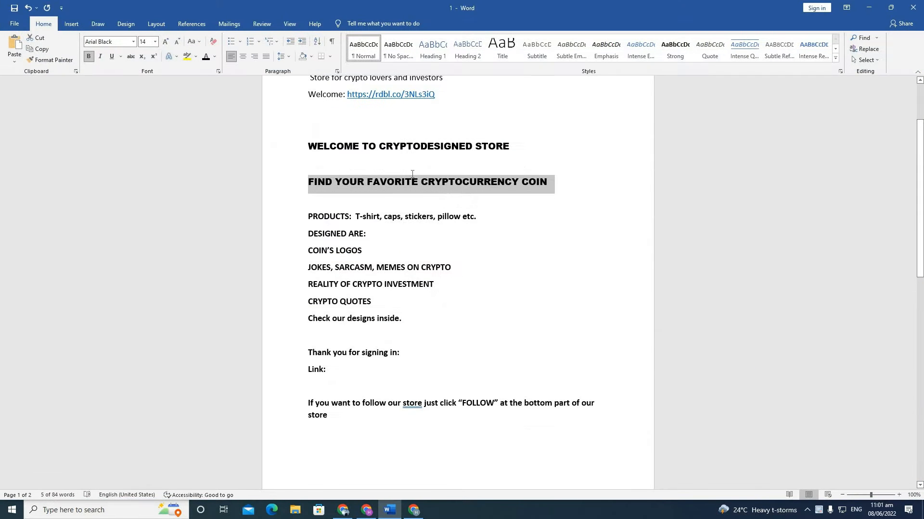
left_click_drag(520, 146, 340, 148)
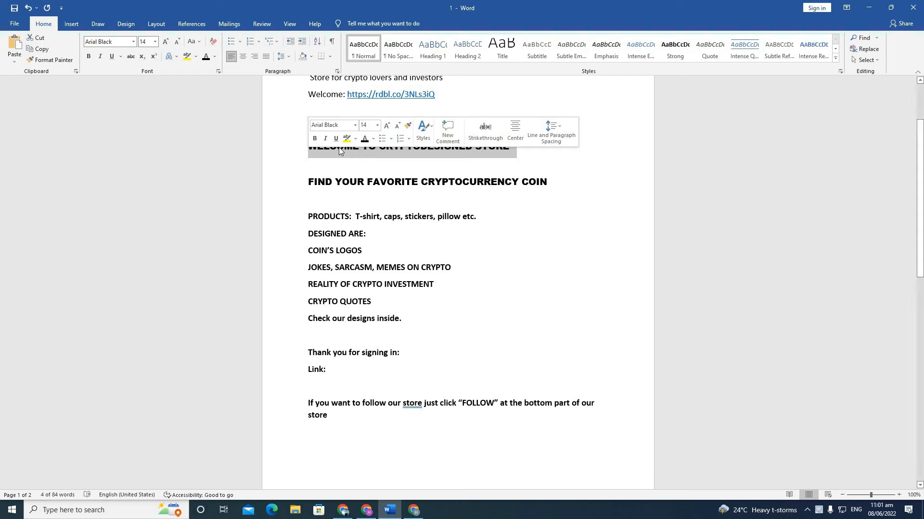
right_click(339, 147)
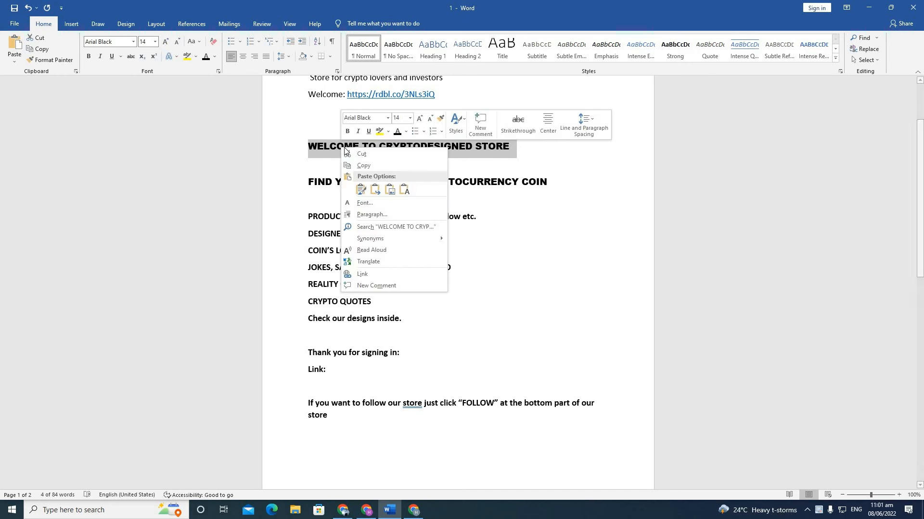
left_click(364, 166)
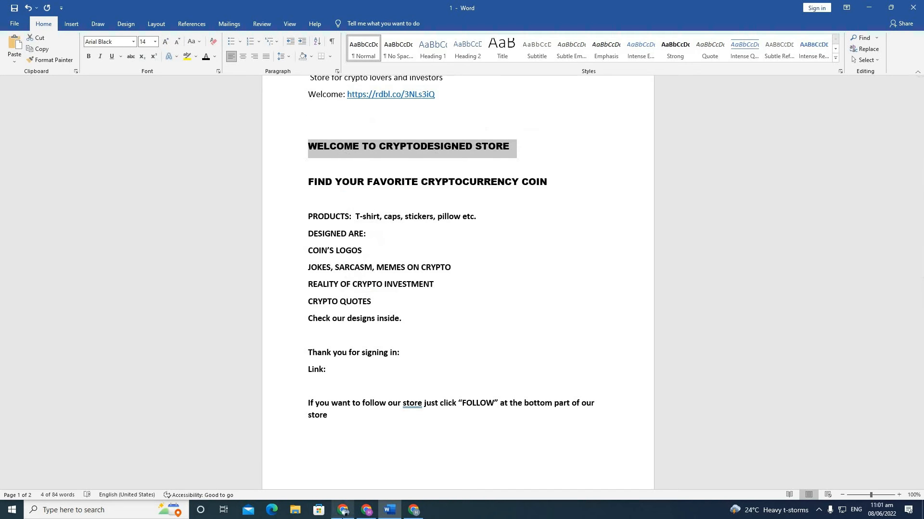
left_click(342, 510)
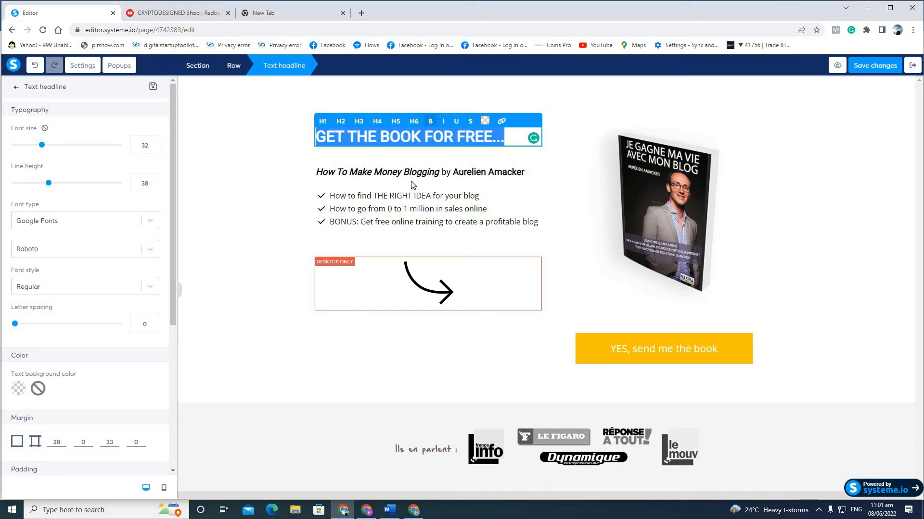
key("ctrl+v")
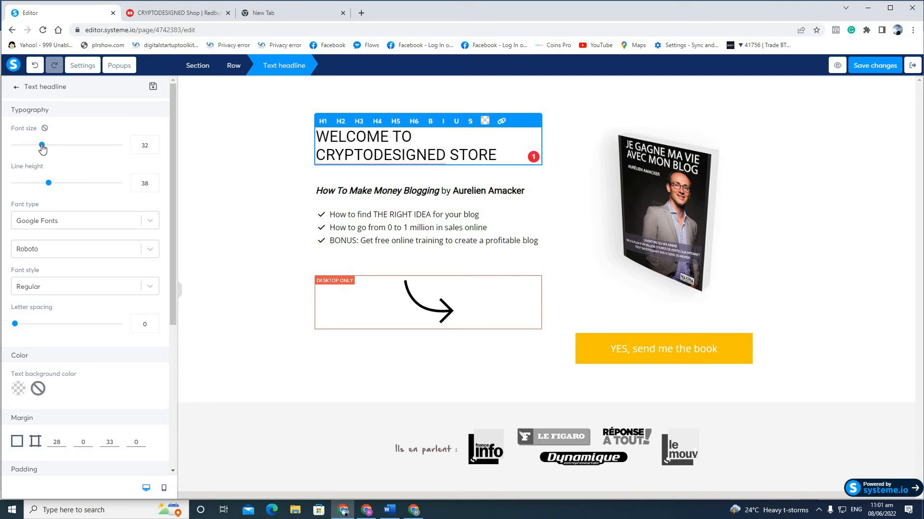
Step: Set the headline's typeface to the Google font Anton and its font size to 31
left_click_drag(46, 149, 70, 165)
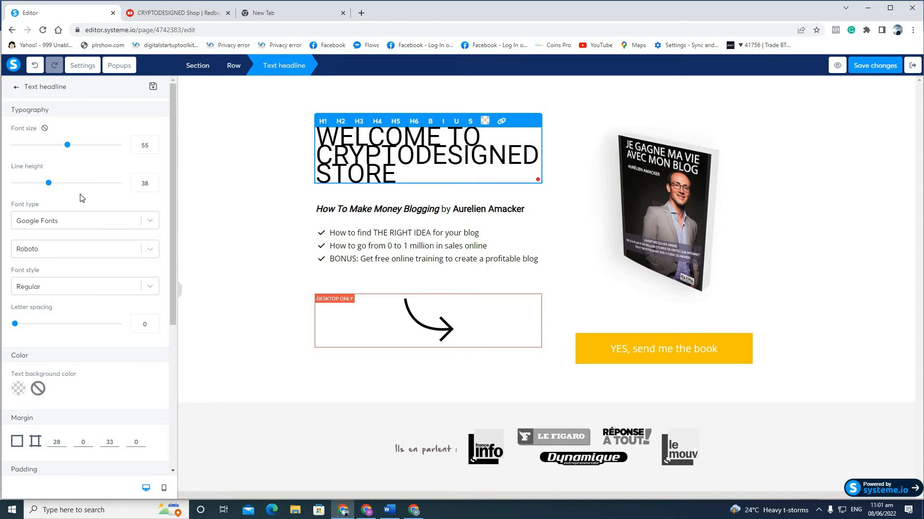
left_click(151, 221)
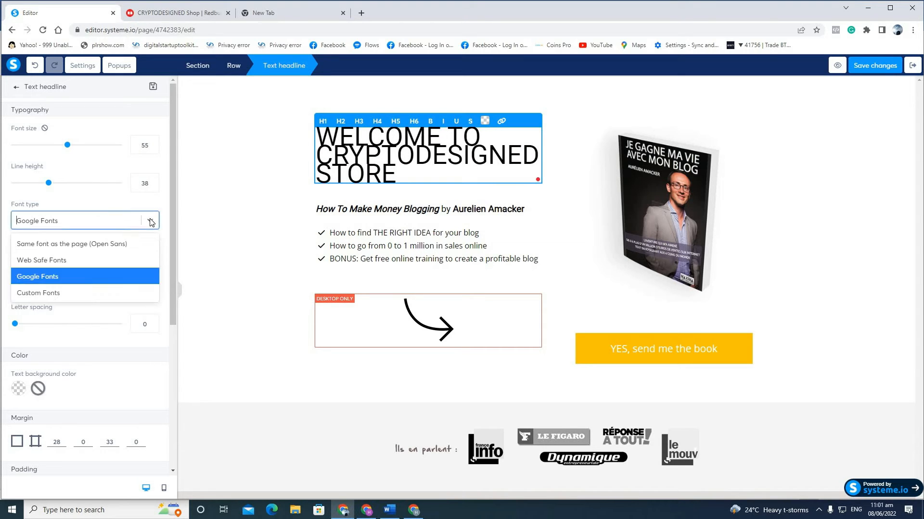
left_click(73, 283)
left_click(150, 250)
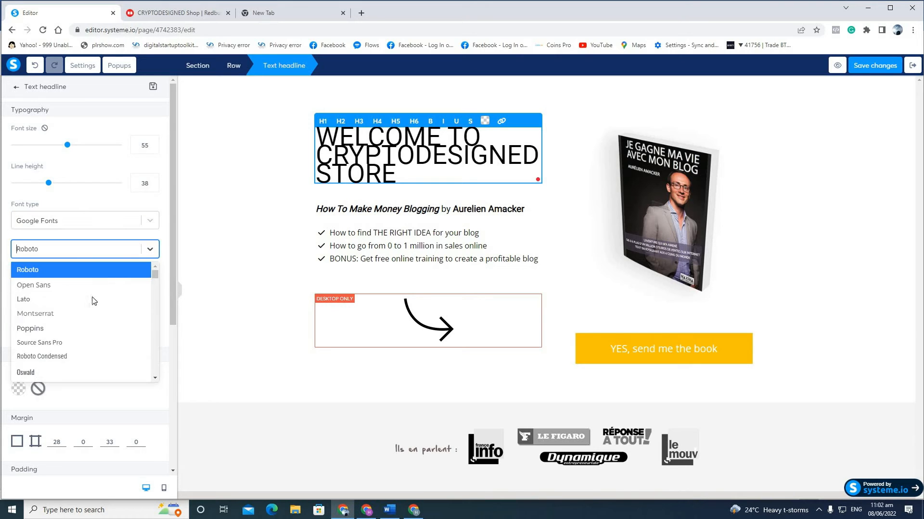
scroll(95, 313, "down", 5)
scroll(93, 312, "down", 3)
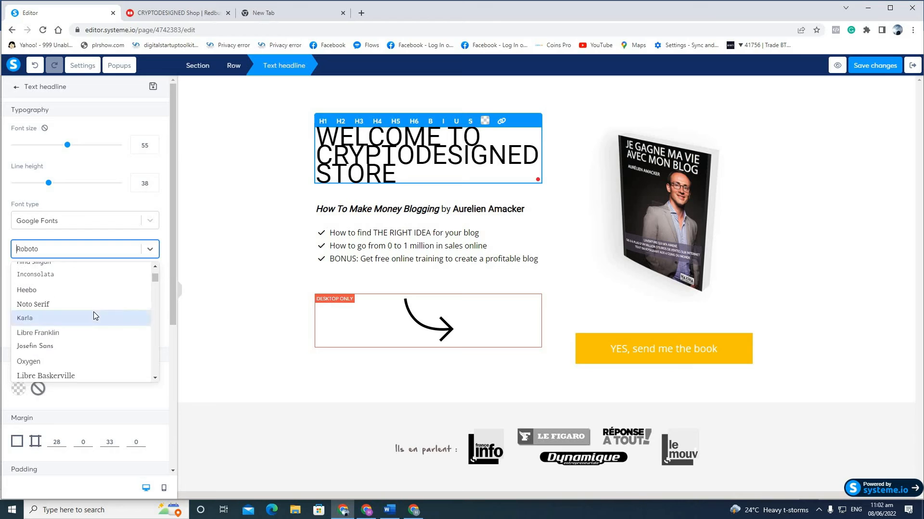
left_click(54, 305)
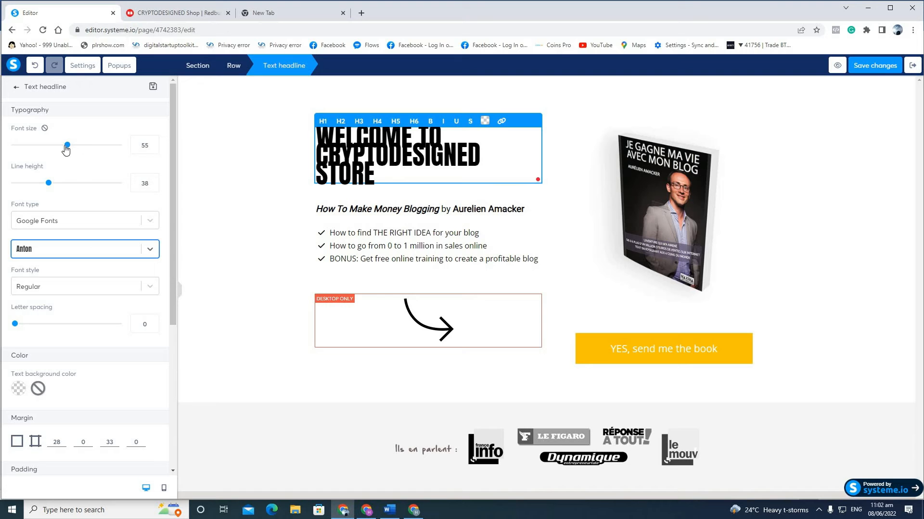
left_click_drag(67, 150, 41, 167)
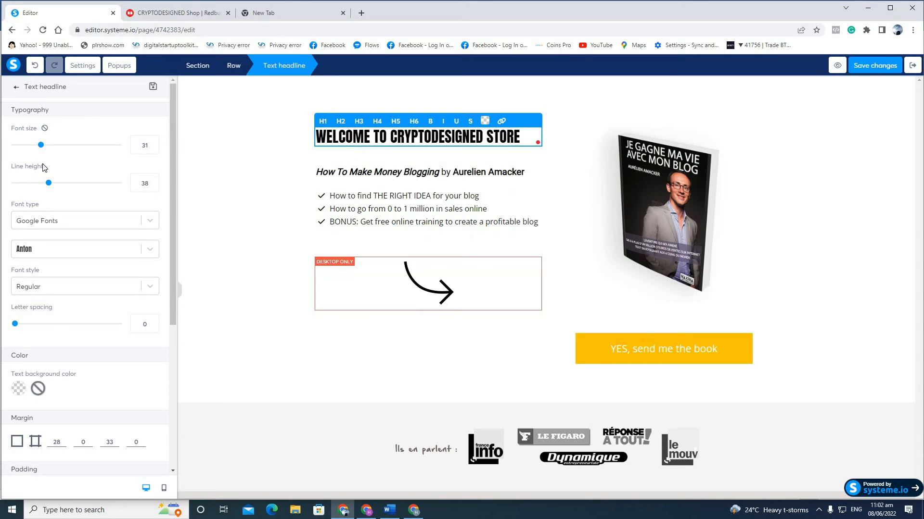
left_click(423, 177)
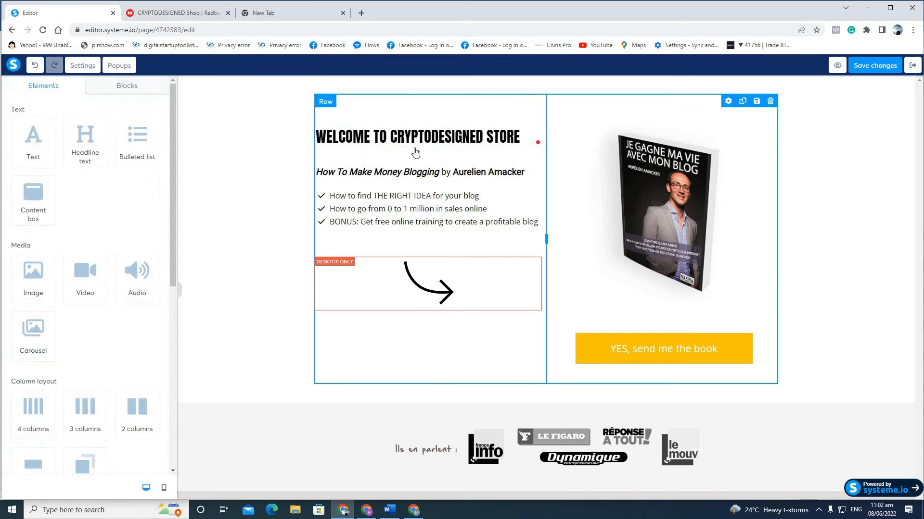
Step: Give the headline a green text background, color 7ED321
left_click(417, 144)
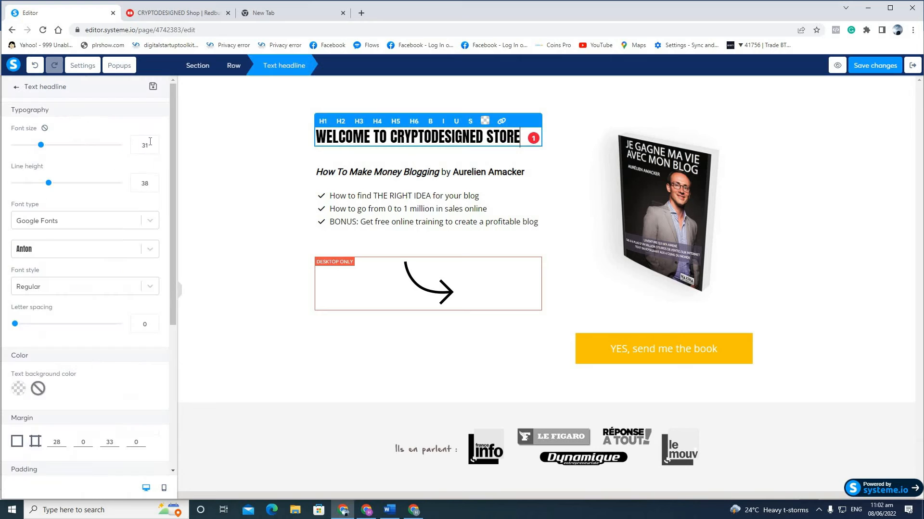
left_click(19, 389)
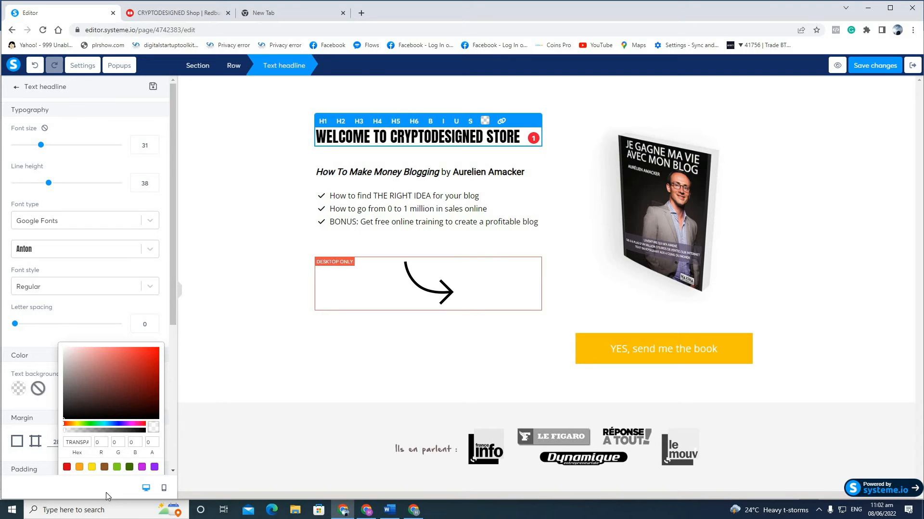
left_click(142, 467)
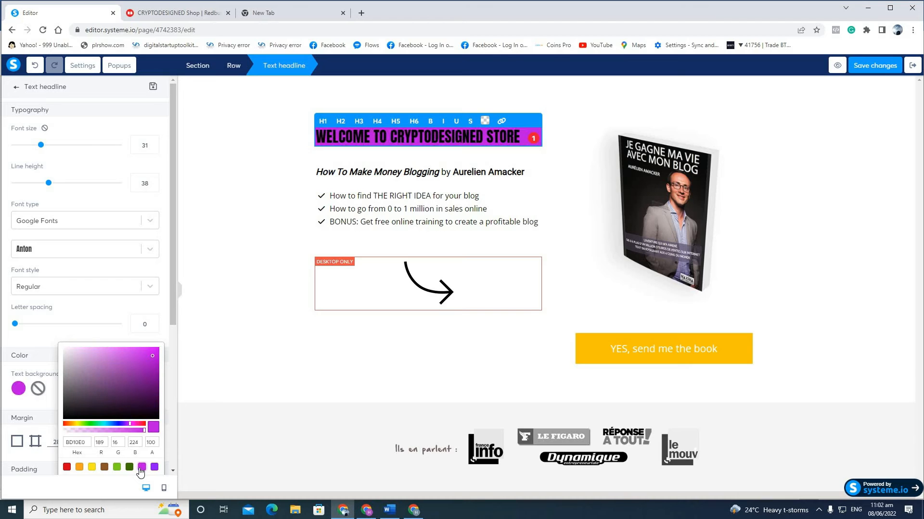
left_click(117, 467)
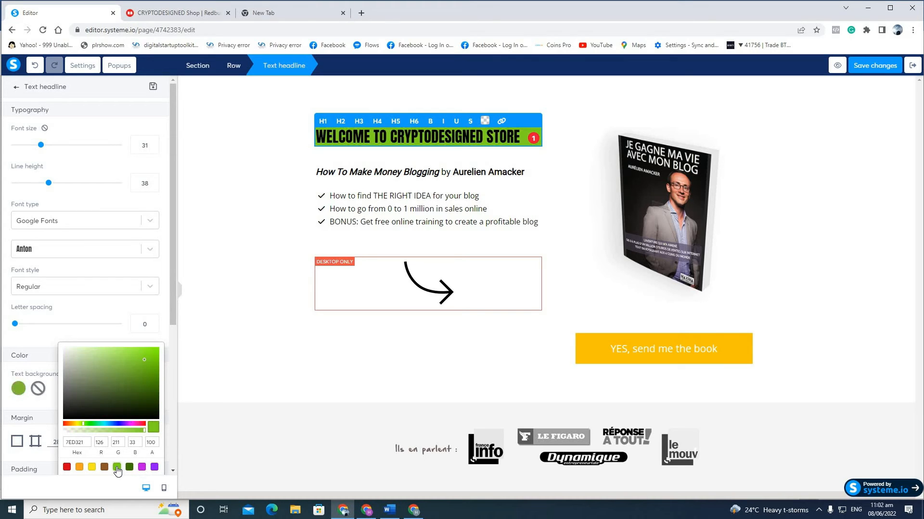
left_click(369, 181)
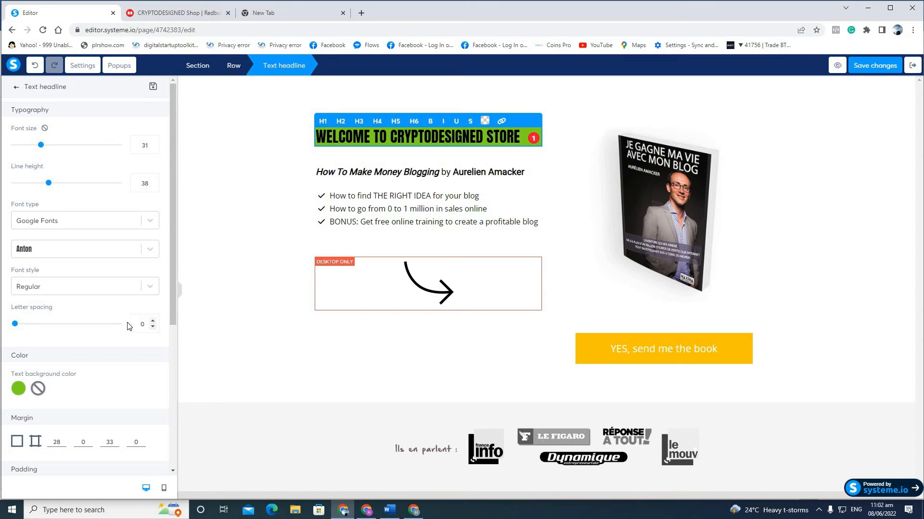
scroll(128, 325, "down", 5)
scroll(128, 327, "up", 5)
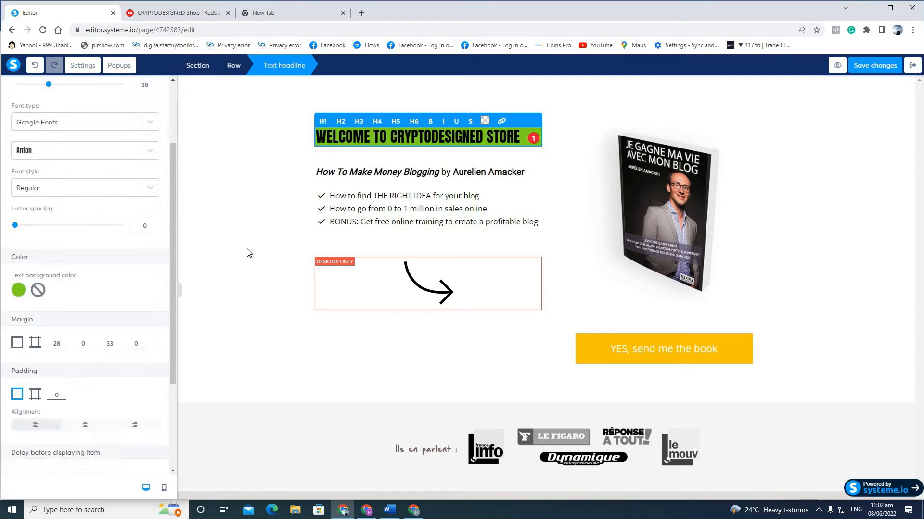
Step: Replace the book title line below the headline with "FIND YOUR FAVORITE CRYPTOCURRENCY COIN" from the Word document and enlarge its text
left_click(413, 179)
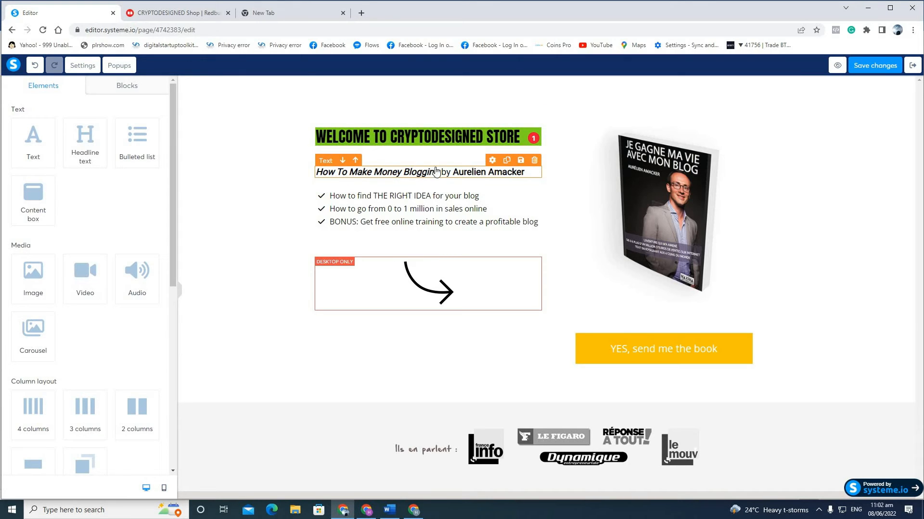
double_click(525, 171)
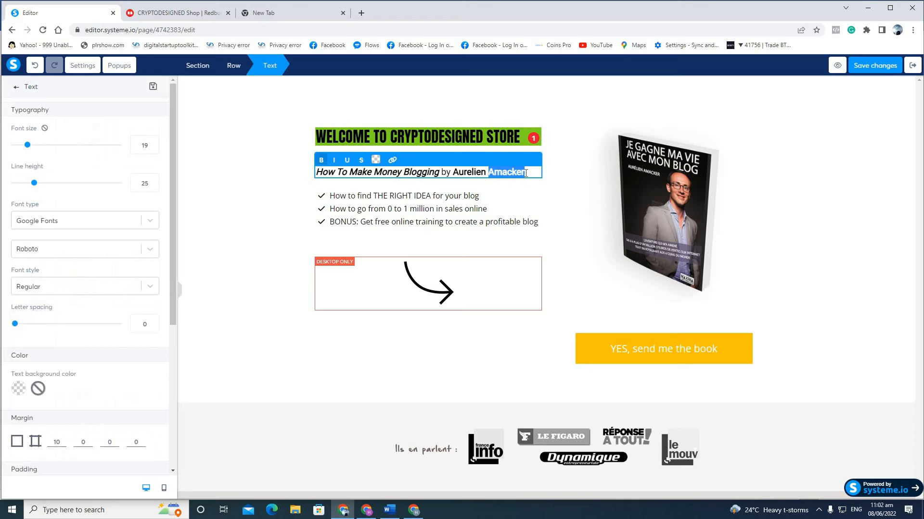
left_click(527, 173)
left_click_drag(472, 173, 315, 173)
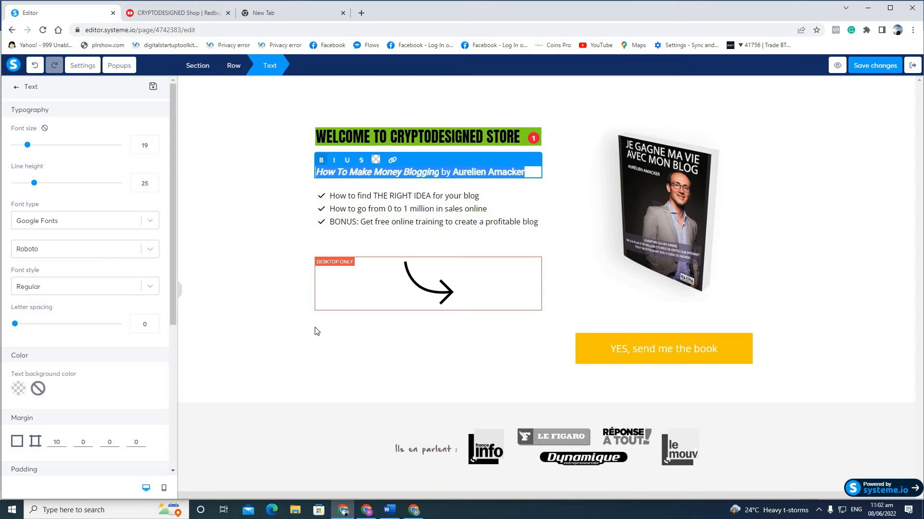
left_click(390, 510)
left_click_drag(549, 183, 308, 182)
key("ctrl+c")
left_click(342, 510)
key("ctrl+v")
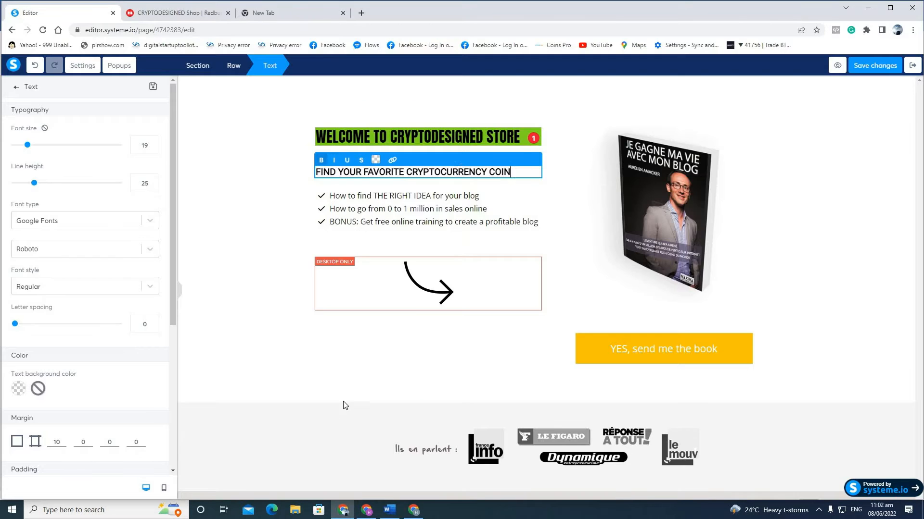
left_click_drag(28, 145, 39, 144)
left_click(505, 89)
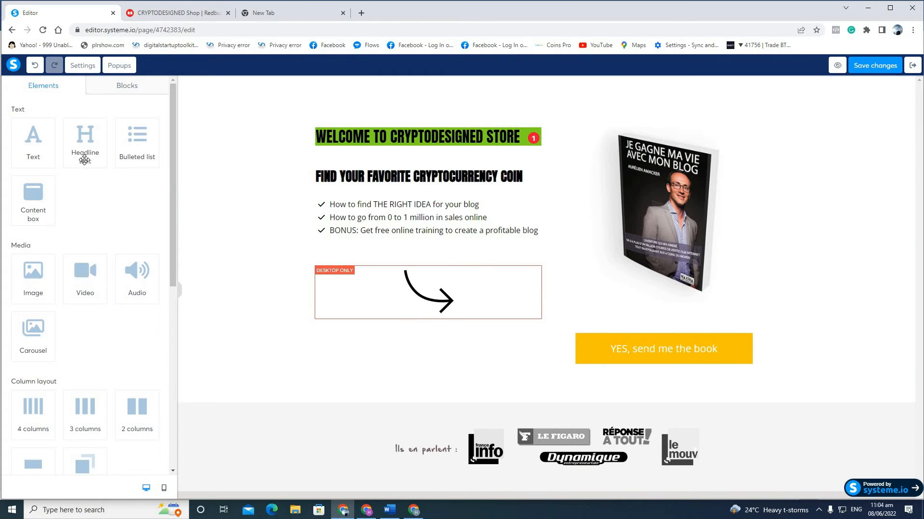
Step: Add a headline under the cryptocurrency coin line reading "PRODUCTS: T-shirt, caps, stickers, pillow etc." and reduce its font size
left_click_drag(85, 155, 355, 136)
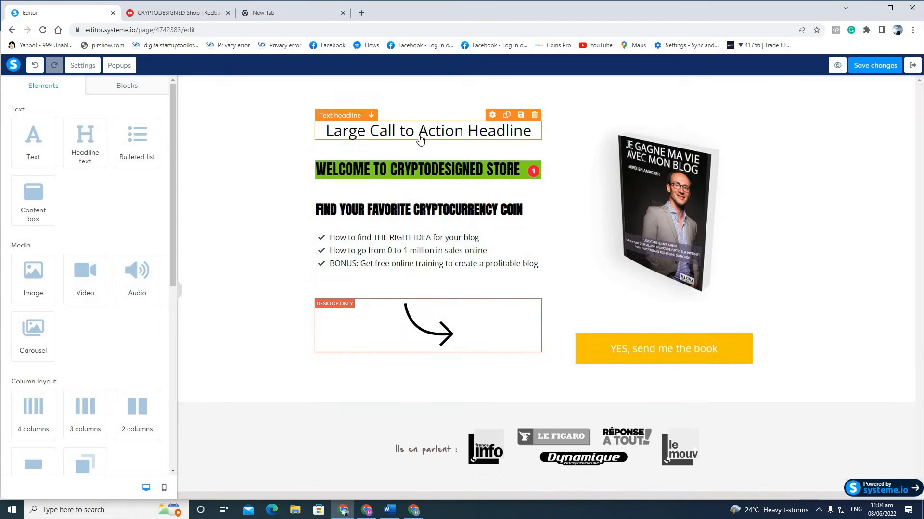
left_click_drag(418, 135, 413, 222)
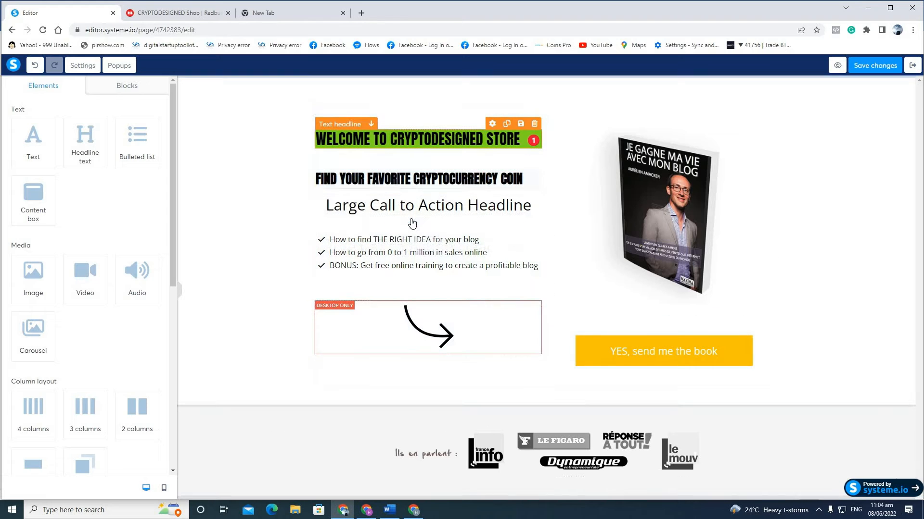
left_click(324, 203)
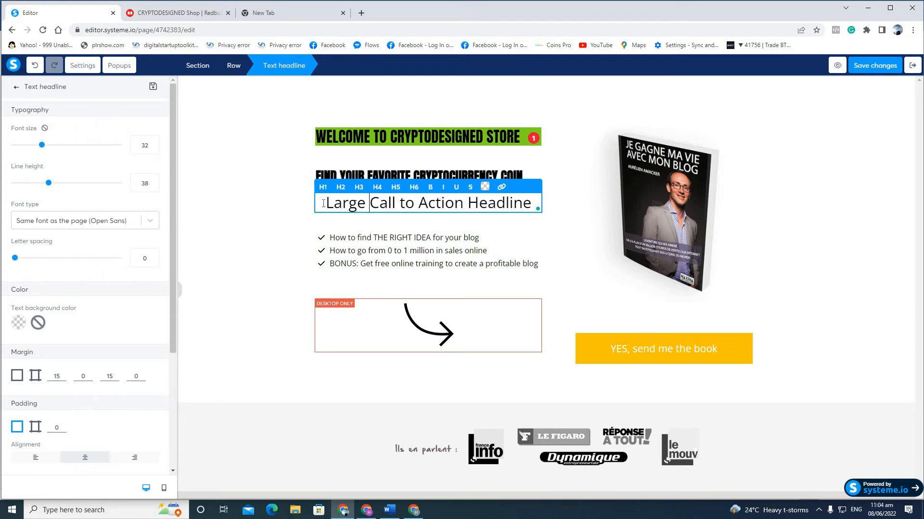
triple_click(352, 208)
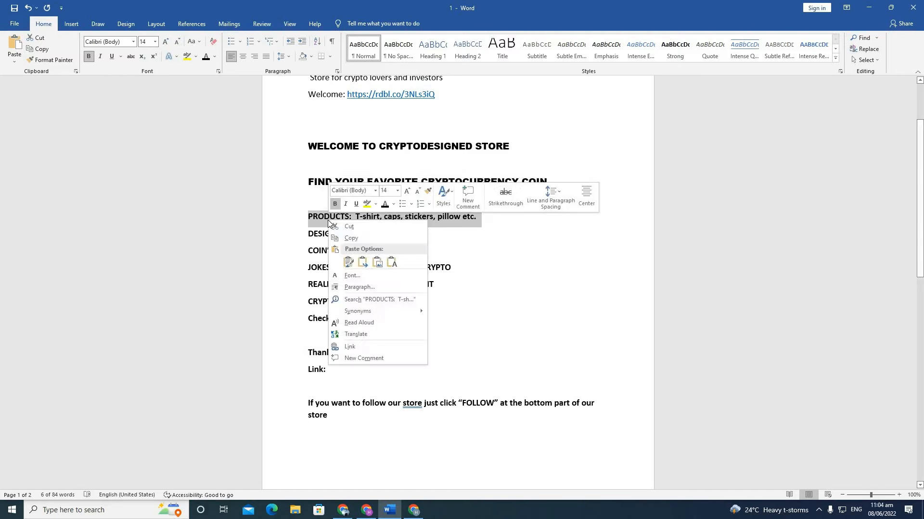
type("PRODUCTS:  T-shirt, caps, stickers, pillow etc.")
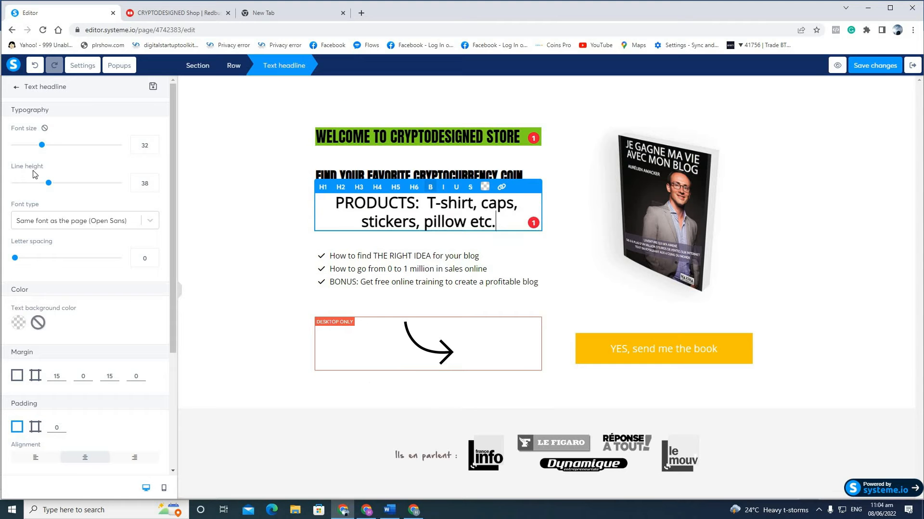
left_click_drag(42, 145, 428, 294)
left_click(16, 87)
Step: Try placing headline elements below the bulleted list and in a new row under the two columns
scroll(481, 230, "down", 1)
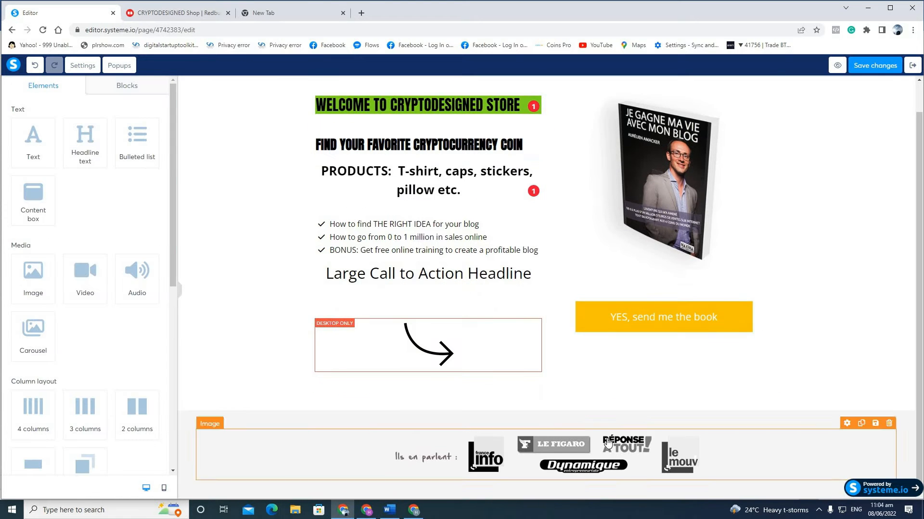
left_click_drag(85, 144, 539, 433)
scroll(419, 252, "up", 1)
left_click(771, 100)
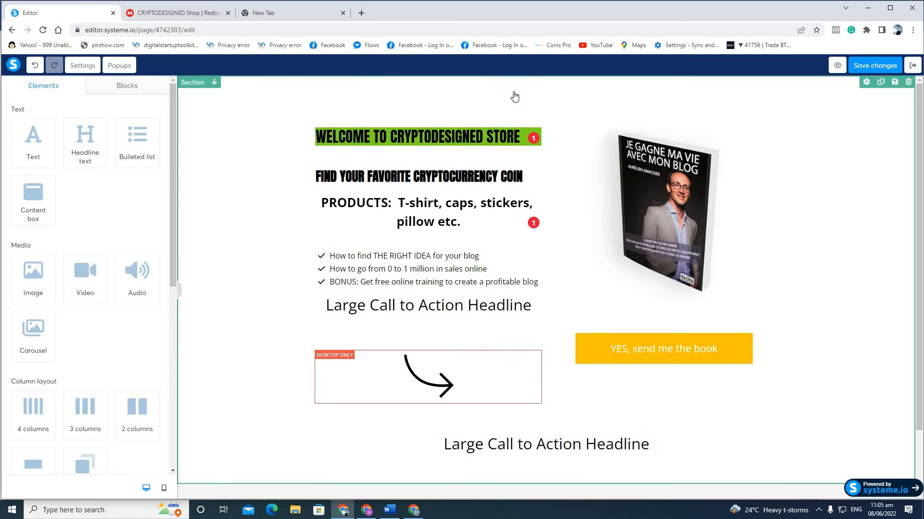
Step: Add a headline above the bulleted list reading "DESIGNED ARE:" and delete the spare headline below the list
left_click_drag(85, 148, 448, 329)
scroll(449, 329, "down", 2)
left_click(534, 300)
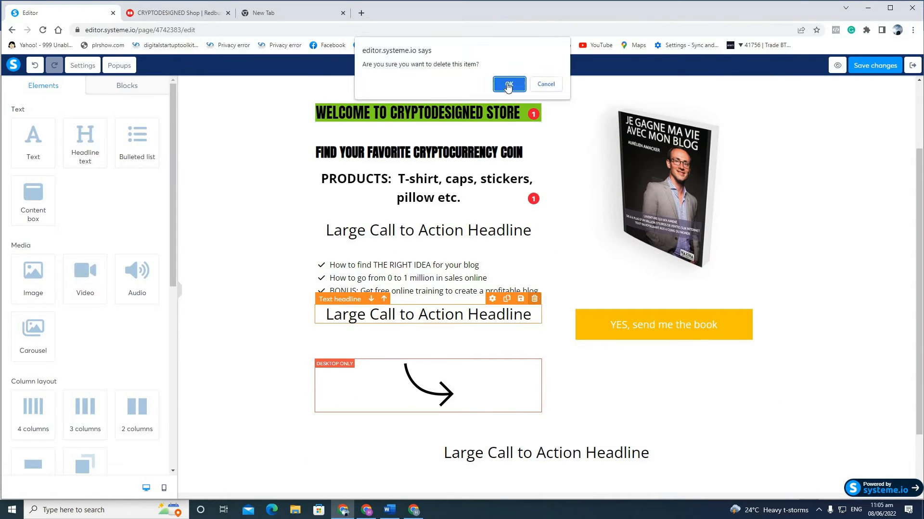
left_click(509, 84)
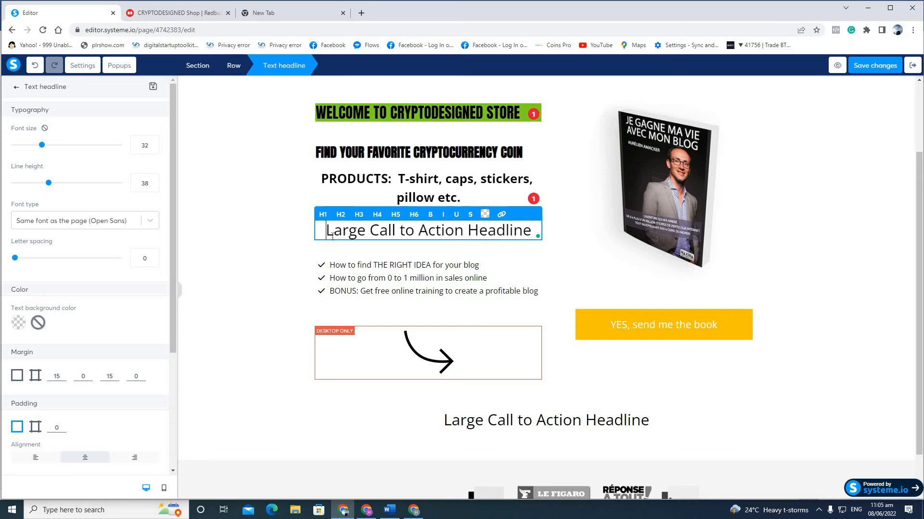
key("ctrl+a")
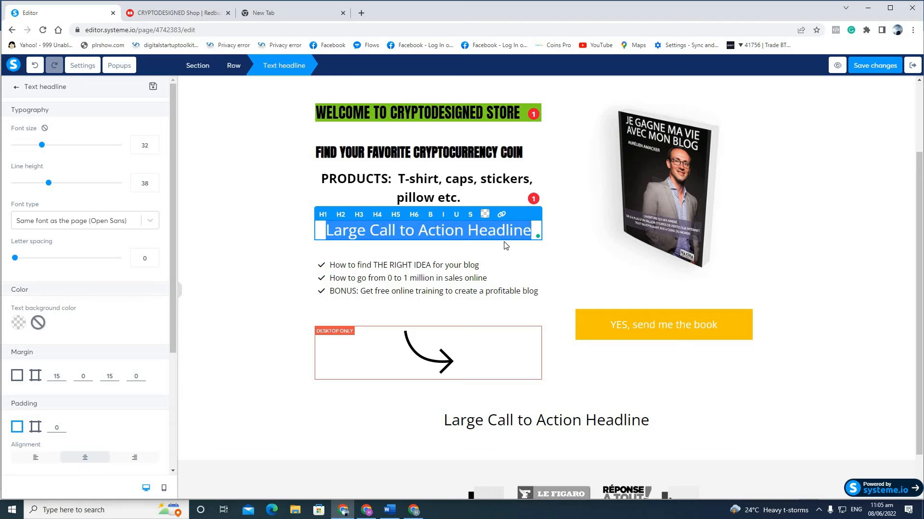
type("DESIGNED ARE:")
Step: Replace the bulleted list's items with "COIN’S LOGOS", "JOKES, SARCASM, MEMES ON CRYPTO", "REALITY OF CRYPTO INVESTMENT" and "CRYPTO QUOTES" from the Word document
left_click(498, 266)
triple_click(380, 265)
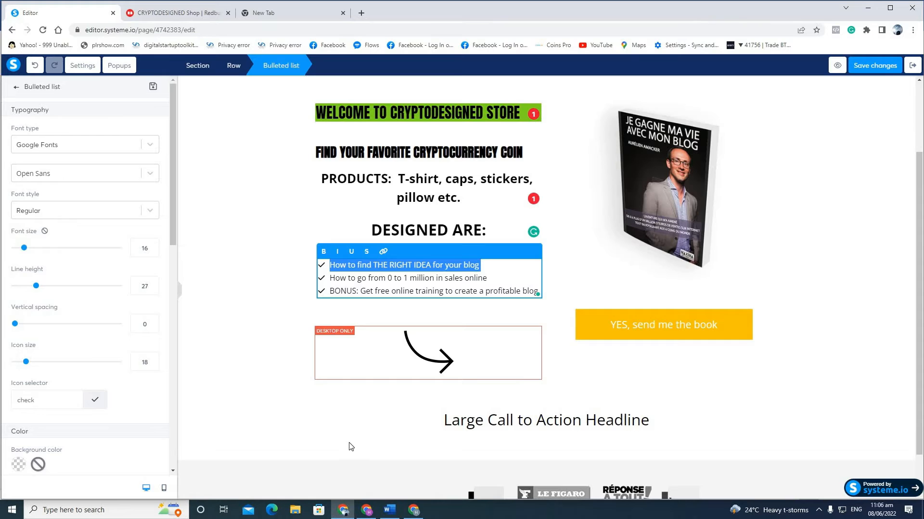
type("COIN’S LOGOS")
left_click_drag(330, 278, 457, 291)
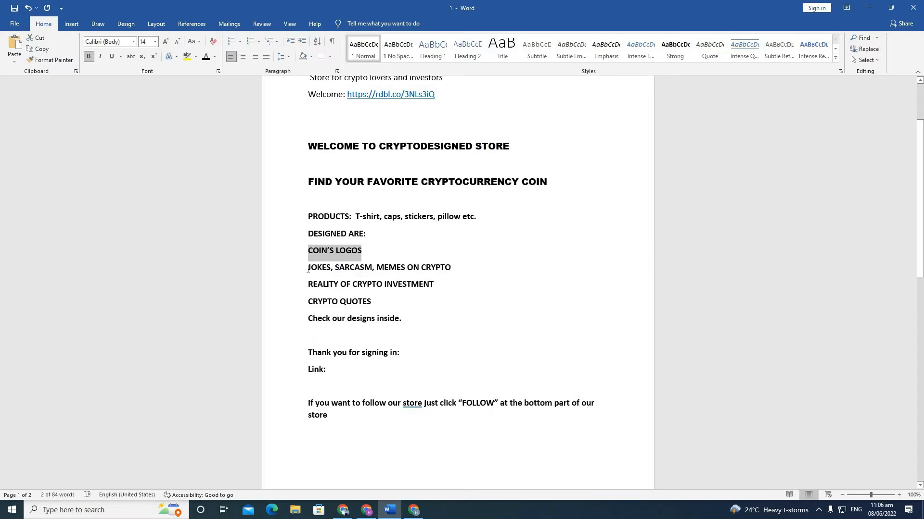
triple_click(308, 269)
type("JOKES, SARCASM, MEMES ON CRYPTO")
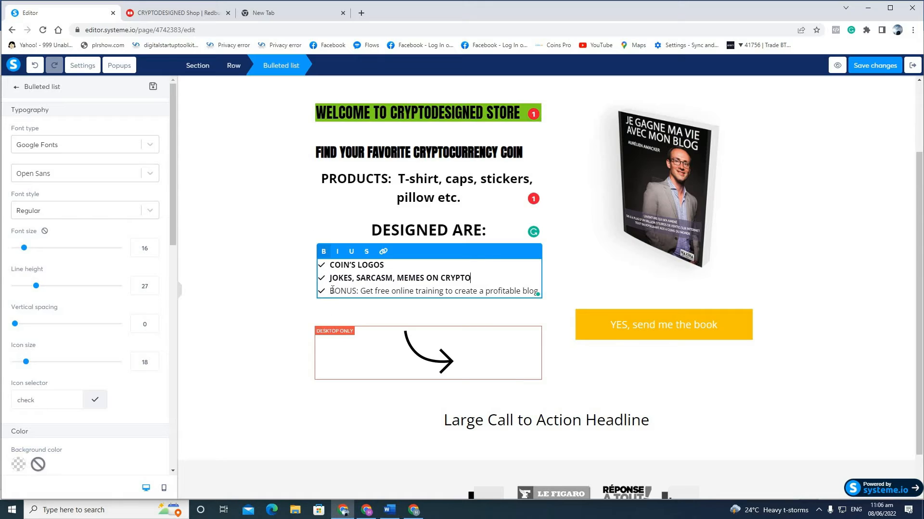
left_click_drag(330, 289, 539, 290)
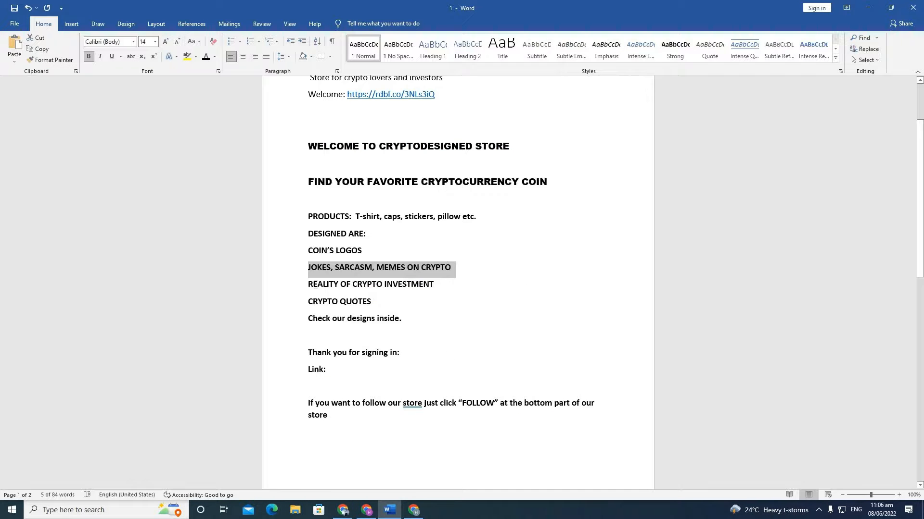
triple_click(315, 285)
right_click(410, 284)
left_click(440, 301)
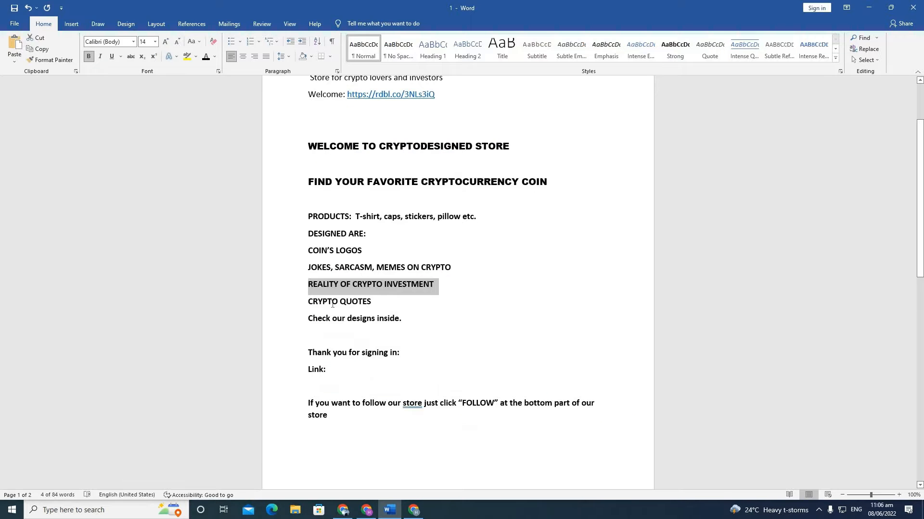
triple_click(337, 302)
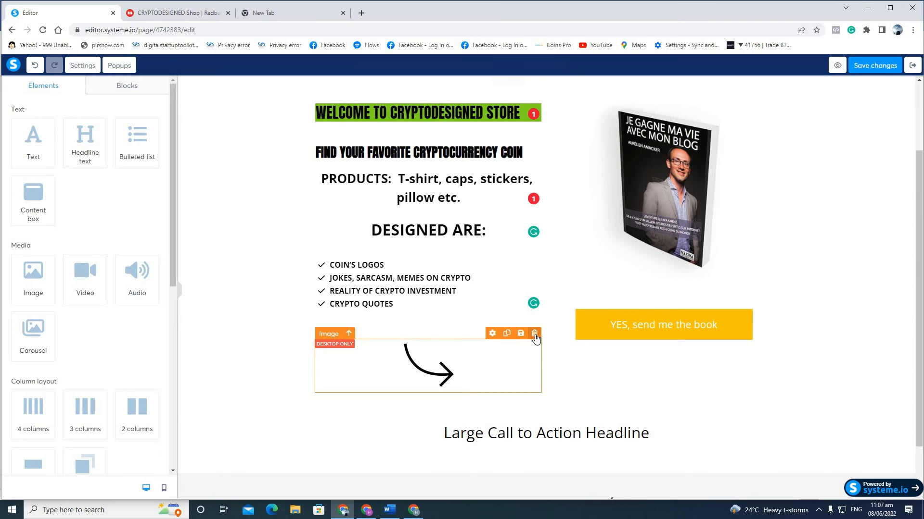
Step: Delete the arrow image, the media logos section and the row holding the unused placeholder headline
left_click(534, 334)
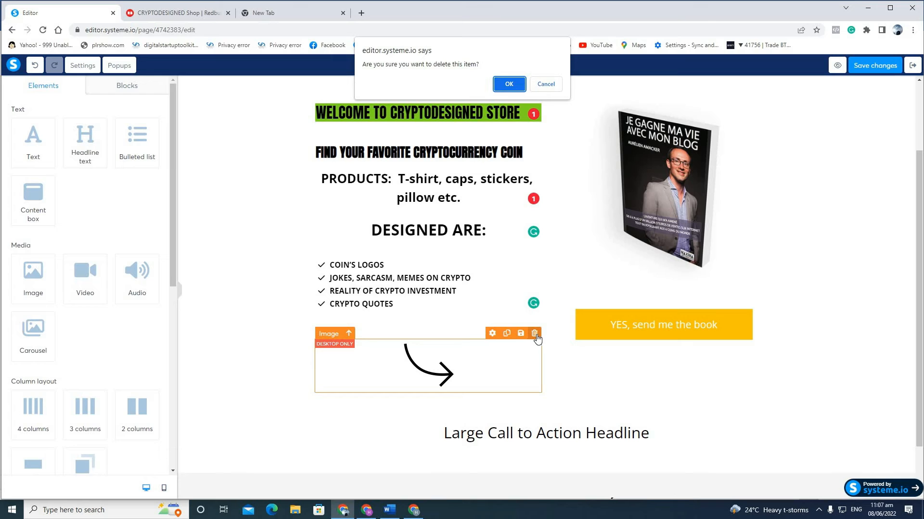
left_click(509, 85)
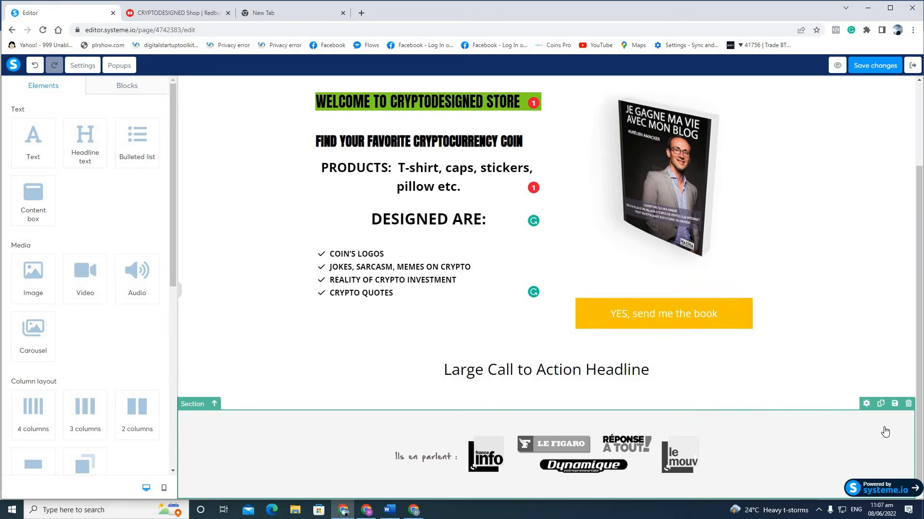
left_click(908, 405)
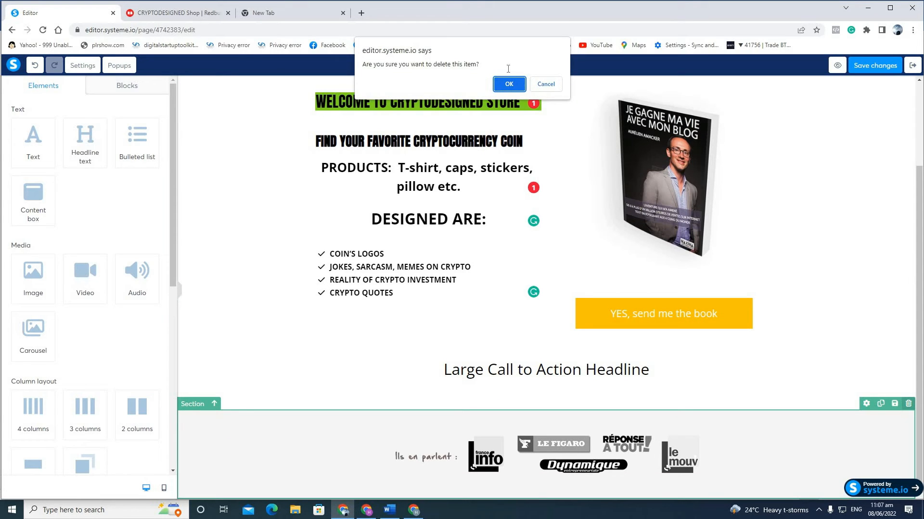
left_click(509, 84)
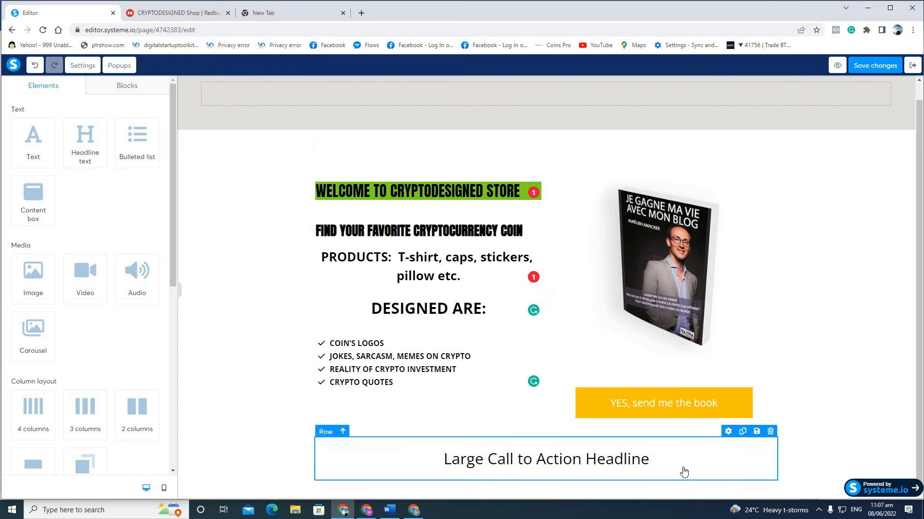
left_click(770, 432)
left_click(509, 85)
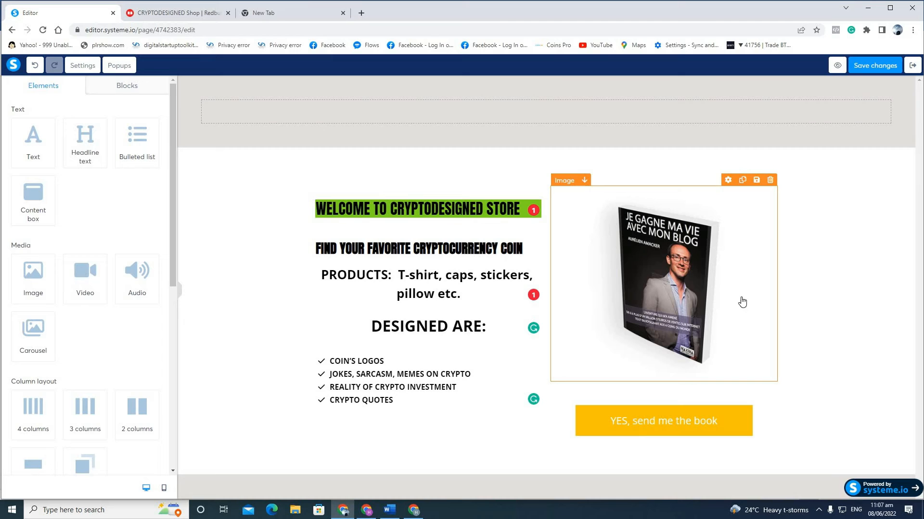
left_click(679, 310)
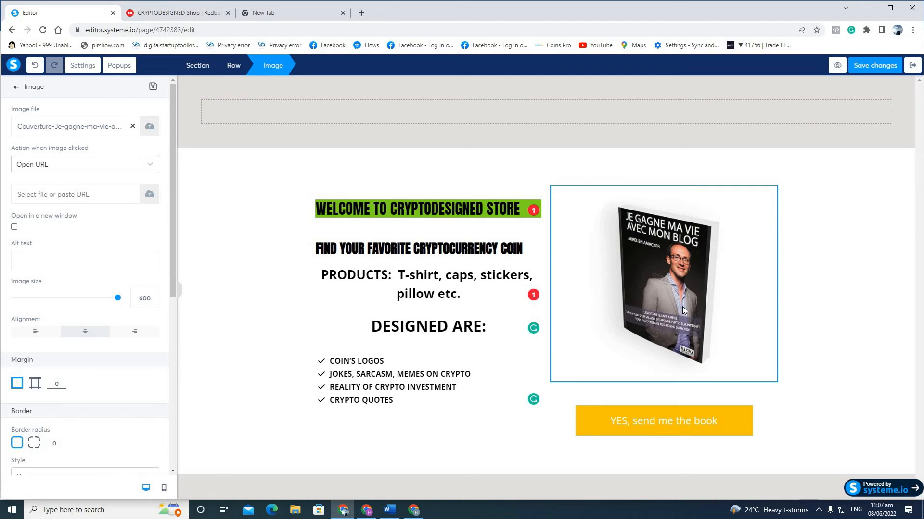
left_click(684, 310)
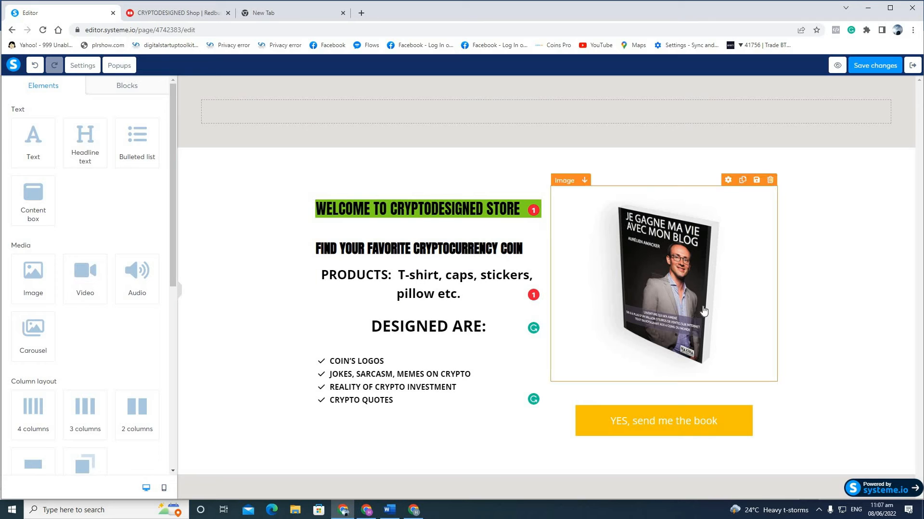
left_click(703, 309)
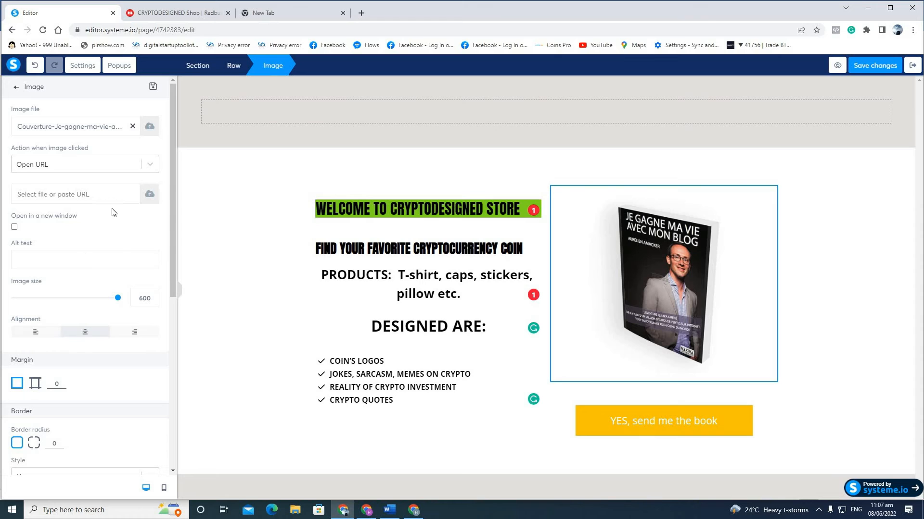
left_click(149, 129)
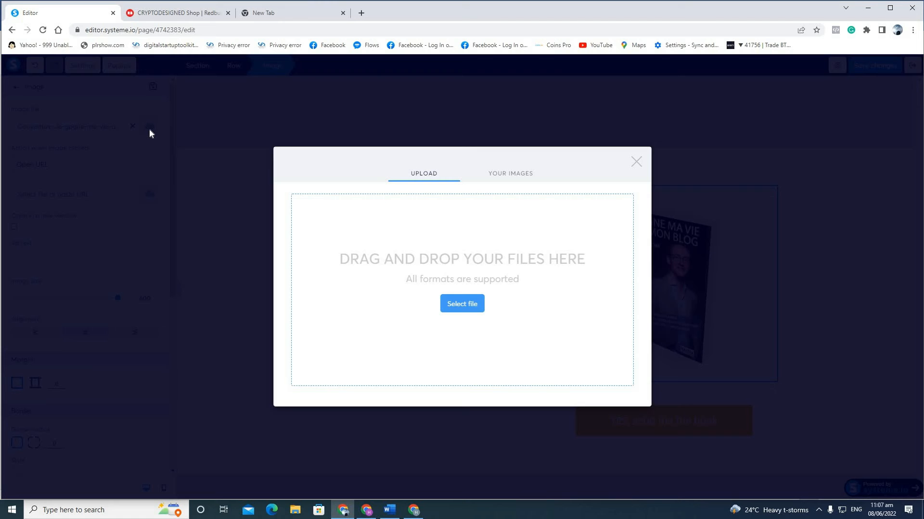
left_click(470, 305)
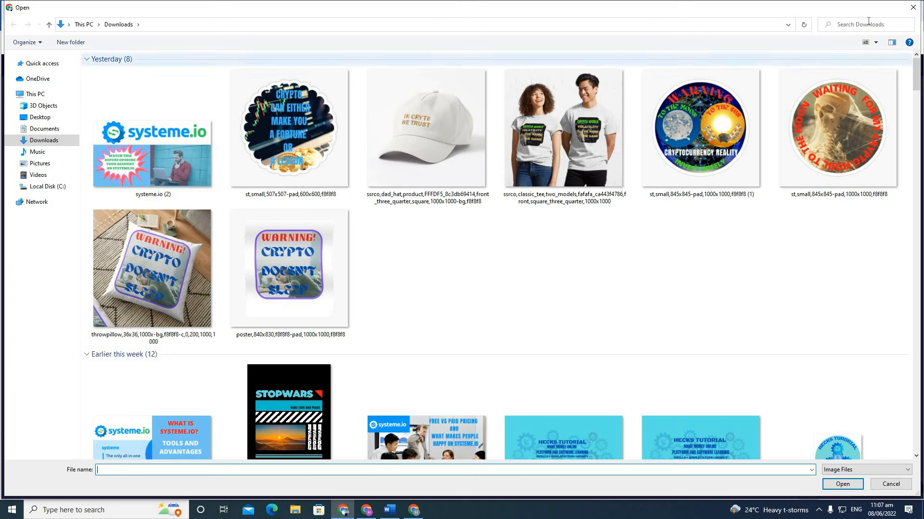
left_click(912, 9)
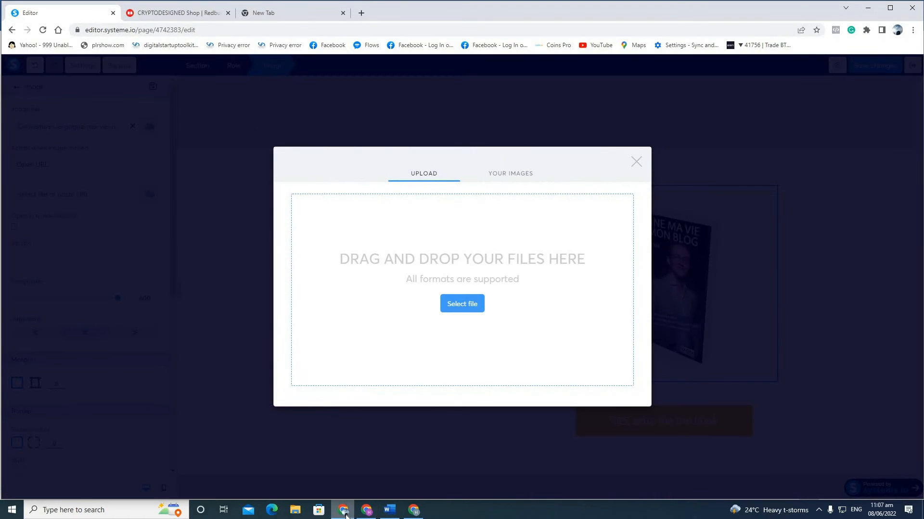
Step: Open Canva in the empty browser tab and bring up its recent designs
left_click(284, 10)
left_click(467, 261)
left_click(247, 14)
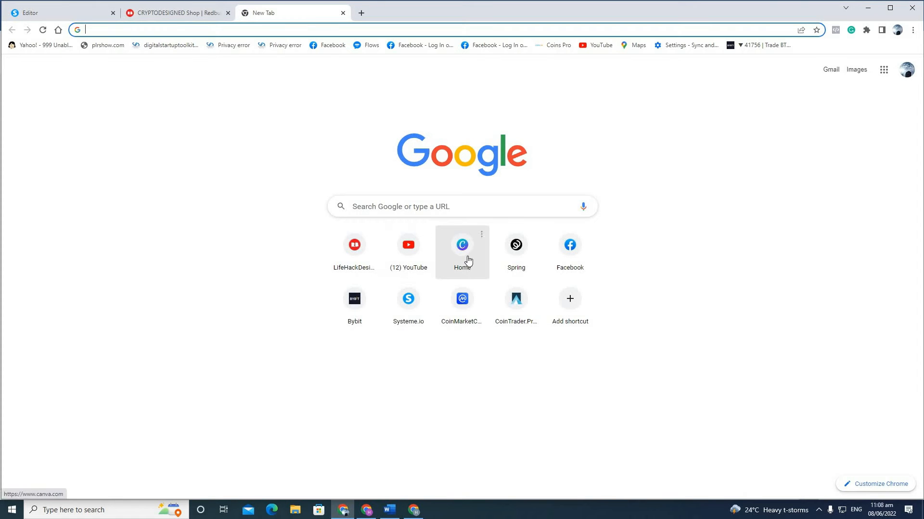
left_click(467, 260)
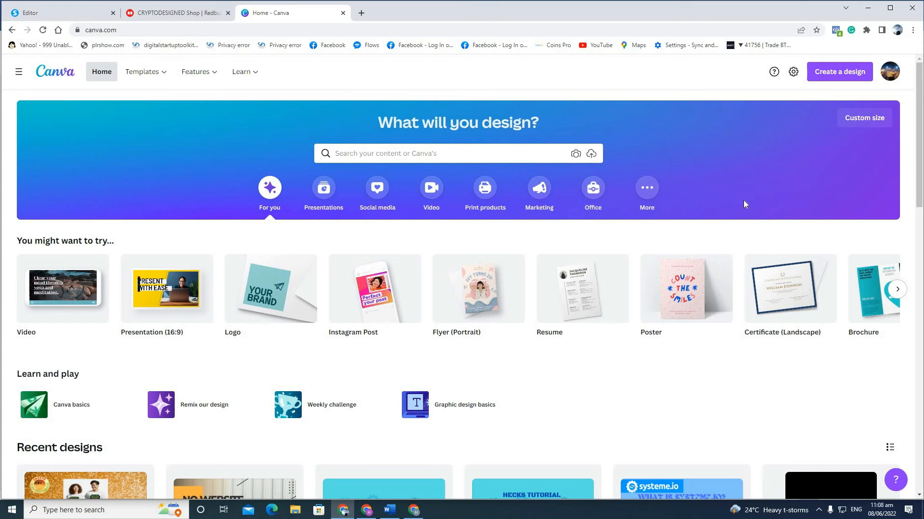
scroll(743, 200, "down", 2)
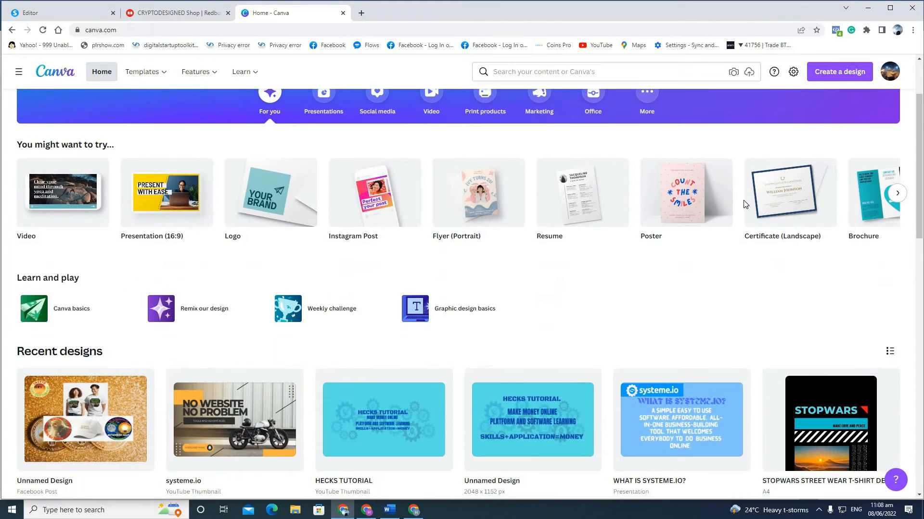
Step: Open the gold bitcoin Facebook Post from the recent designs and select the background image on page 2
scroll(744, 201, "down", 3)
scroll(724, 206, "down", 2)
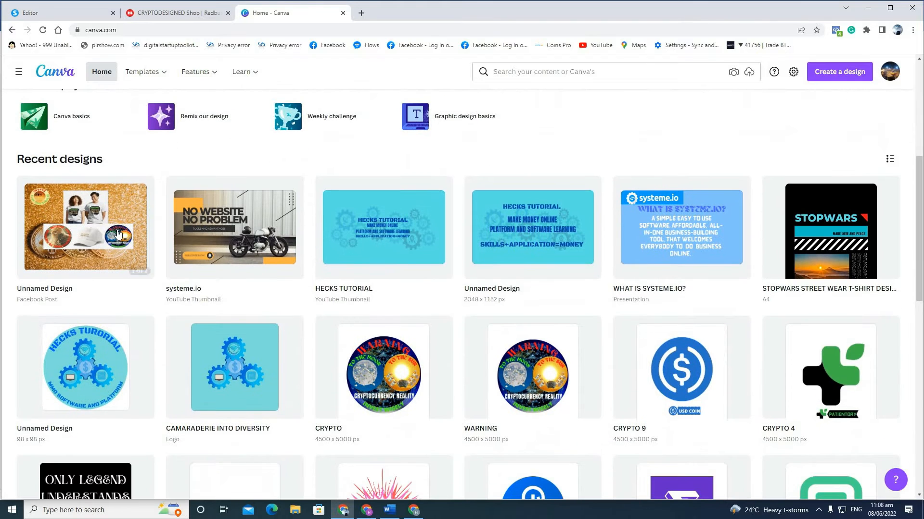
left_click(118, 231)
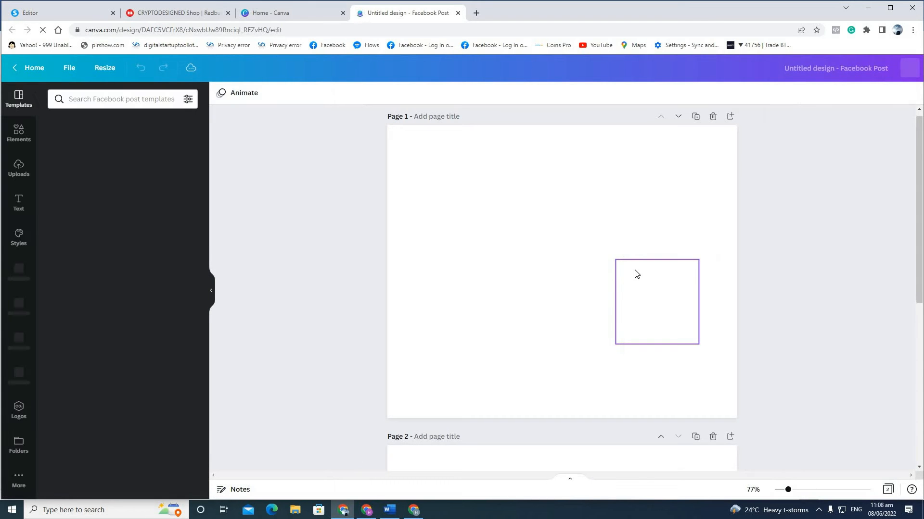
scroll(631, 269, "down", 6)
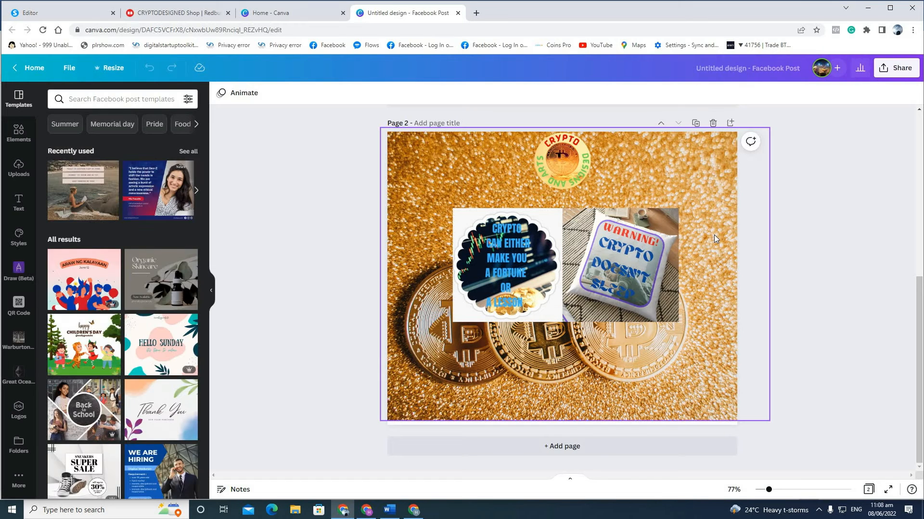
left_click(728, 218)
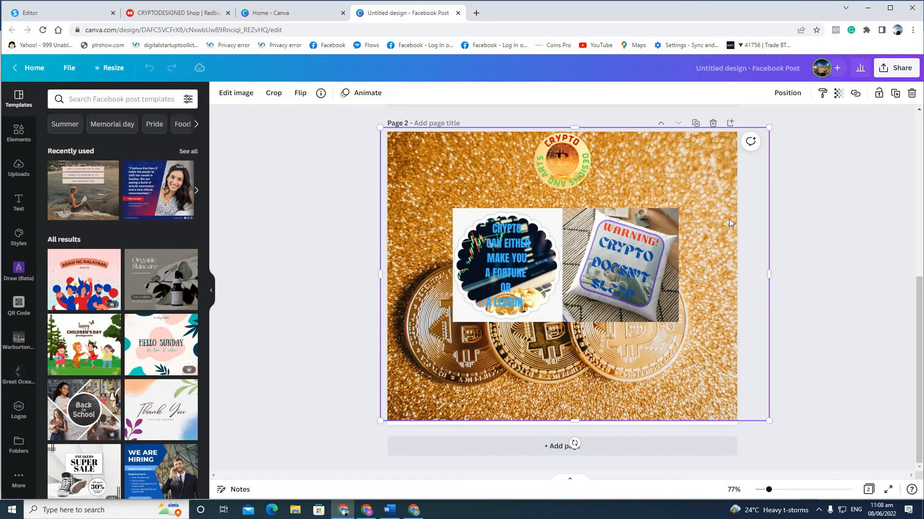
Step: Download only page 2 of the design as a PNG
left_click(899, 71)
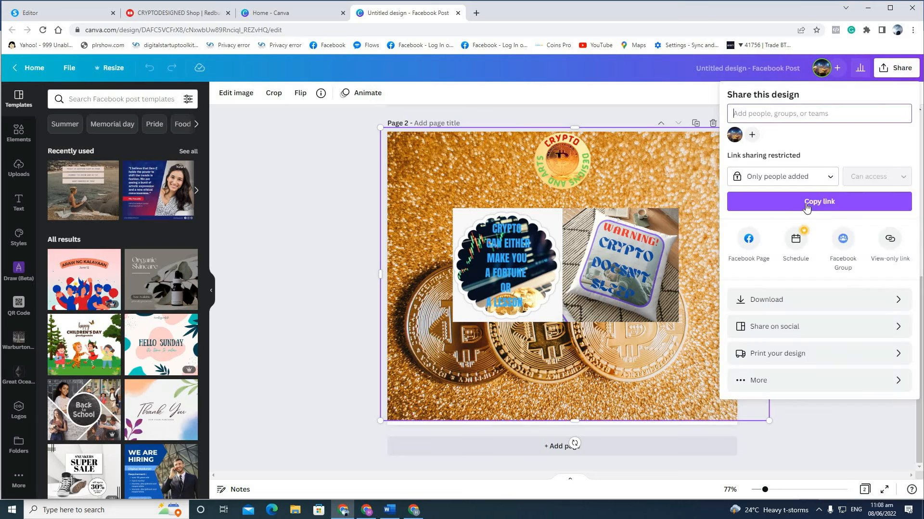
left_click(801, 299)
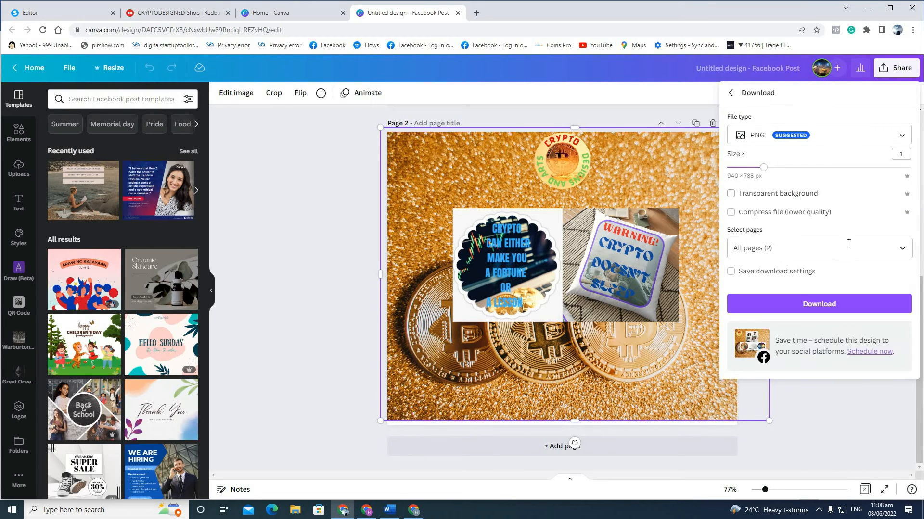
left_click(903, 250)
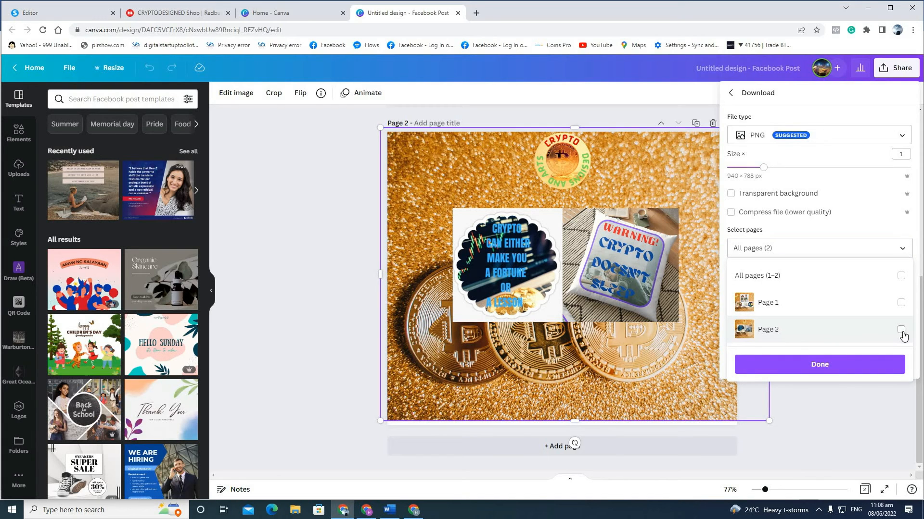
left_click(901, 331)
left_click(809, 366)
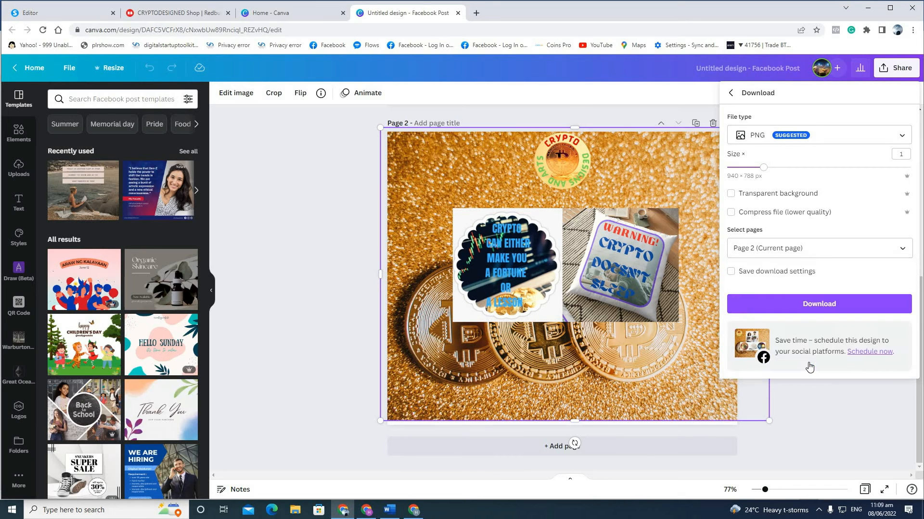
left_click(823, 305)
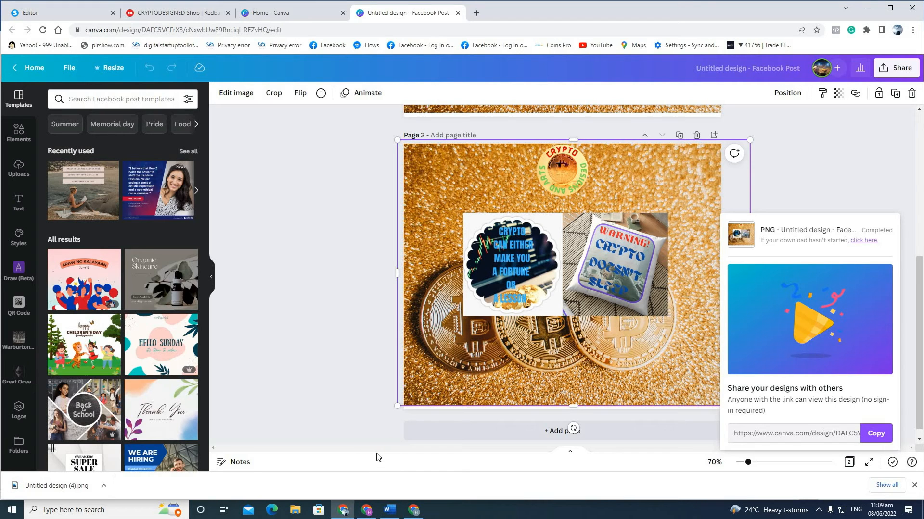
Step: Switch to the systeme.io editor and upload "Untitled design (4)" from Downloads for the page's image
left_click(343, 515)
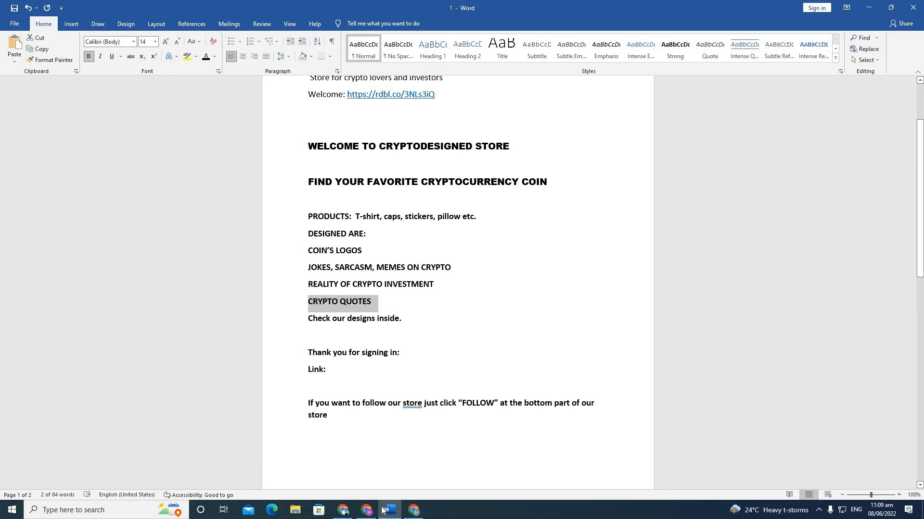
left_click(343, 511)
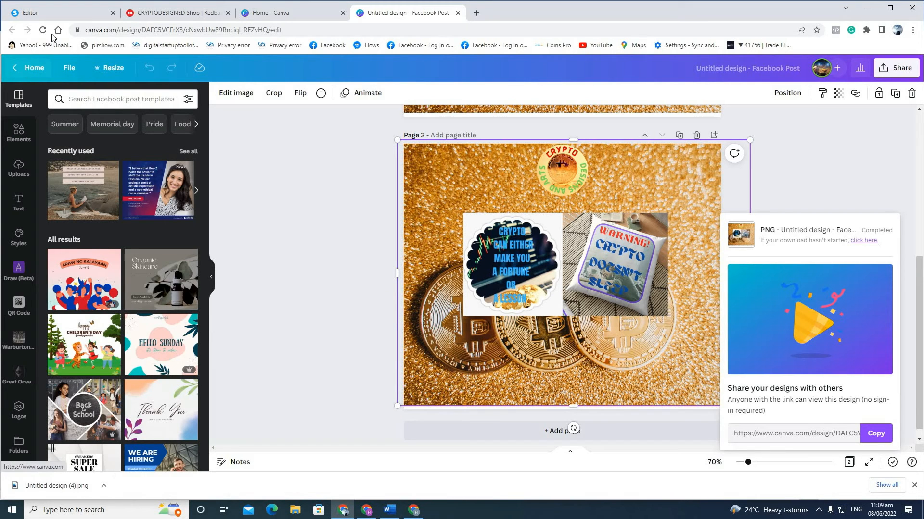
left_click(30, 13)
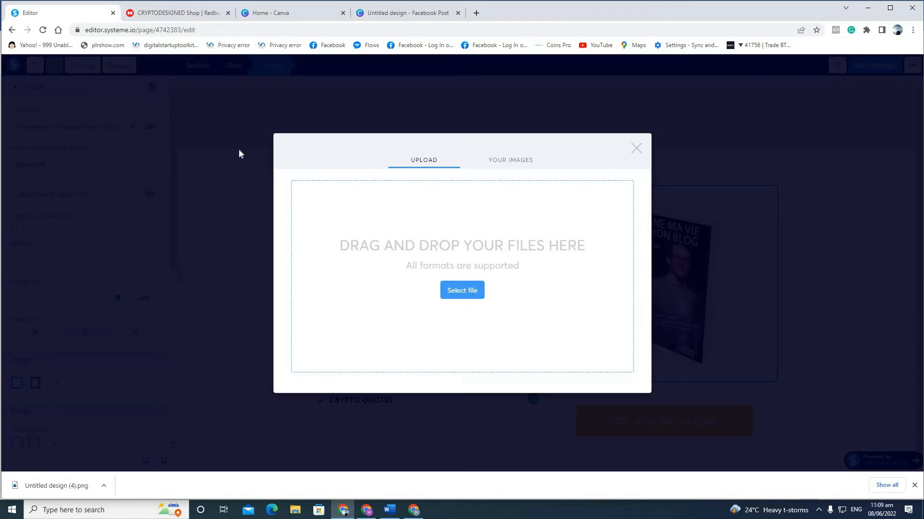
left_click(458, 292)
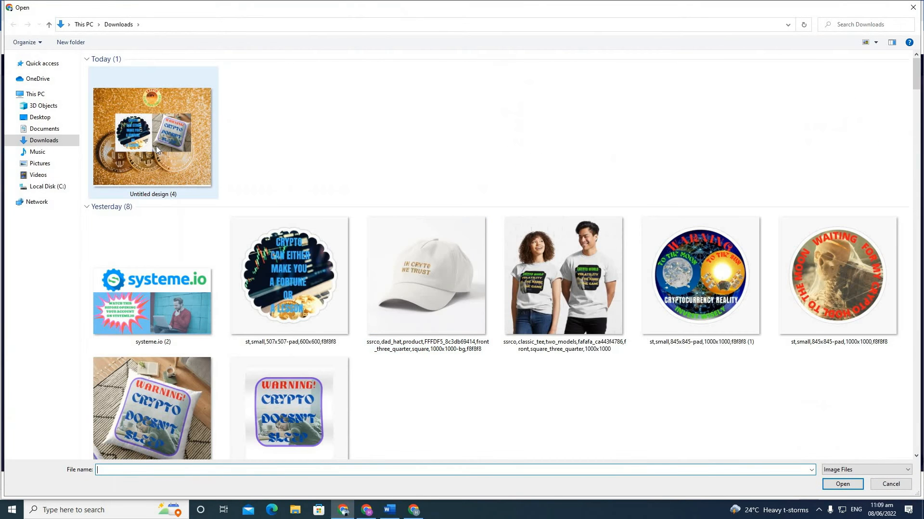
left_click(156, 150)
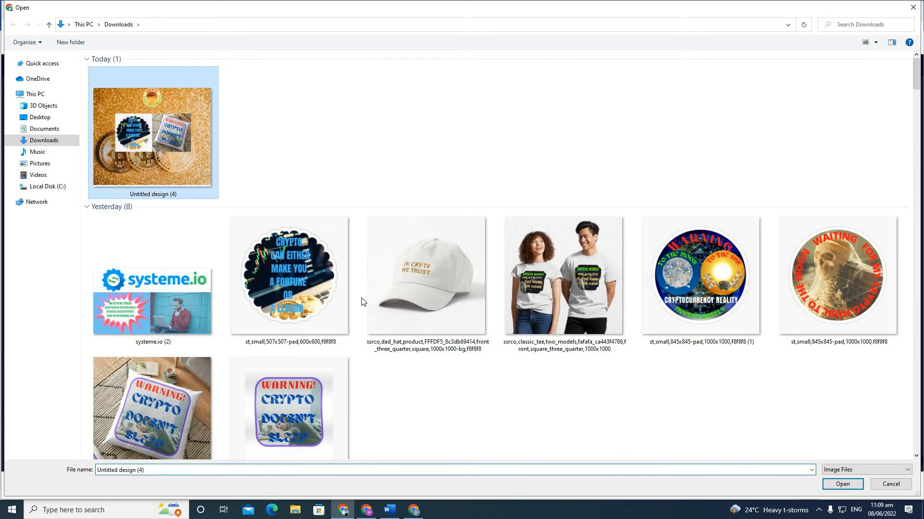
left_click(842, 484)
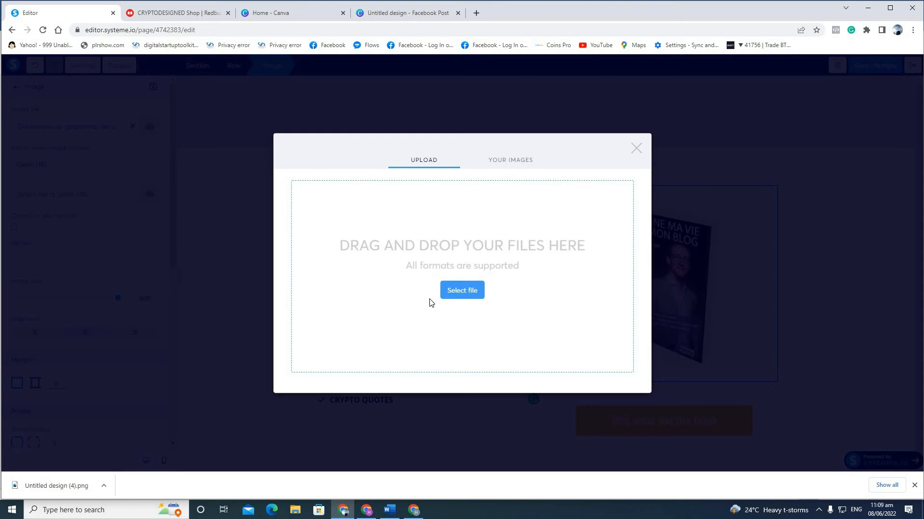
Step: Upload "Untitled design (4)" once more and insert it in place of the book cover image
left_click(454, 292)
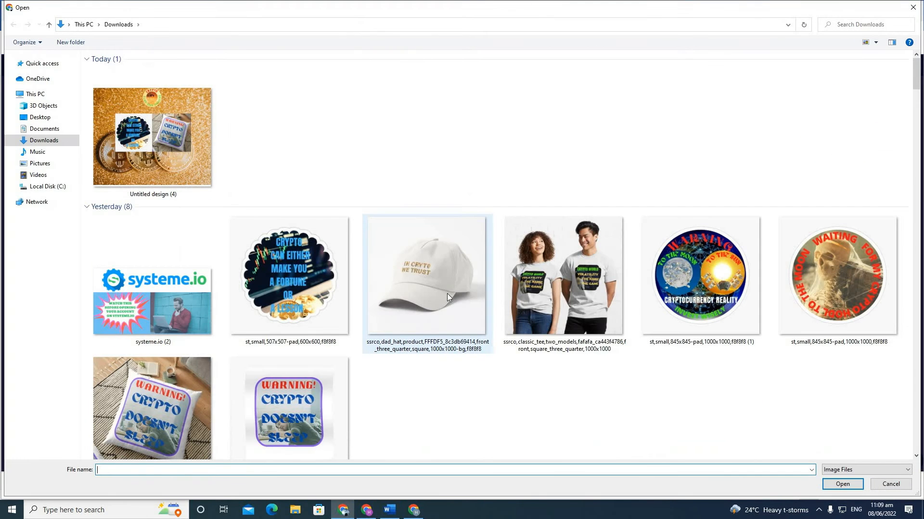
left_click(130, 145)
left_click(842, 484)
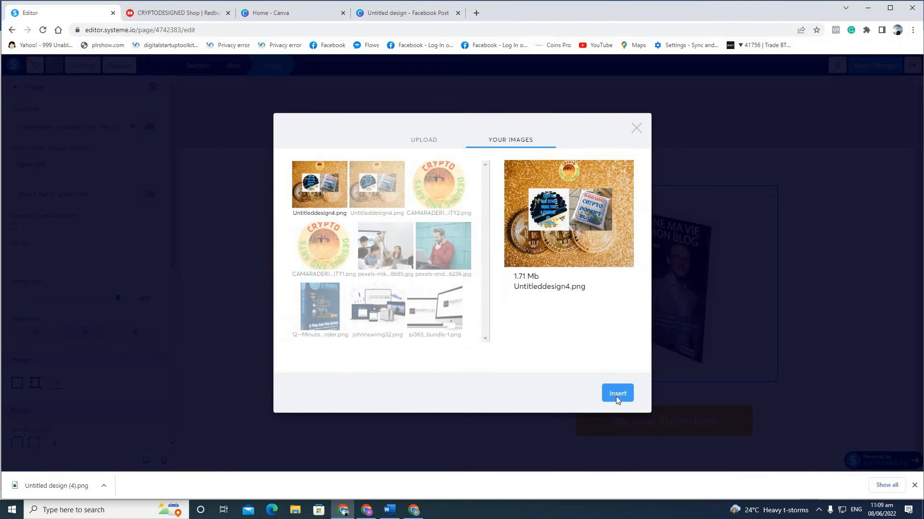
left_click(617, 398)
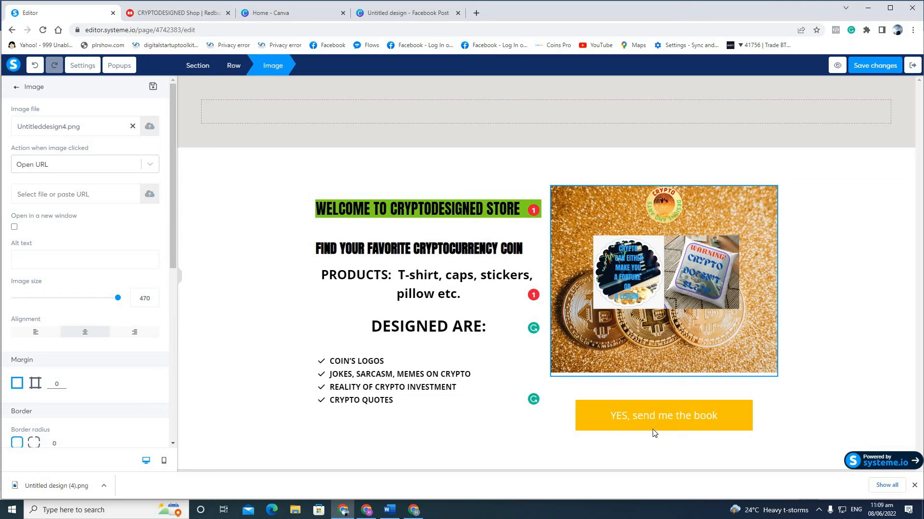
left_click(808, 369)
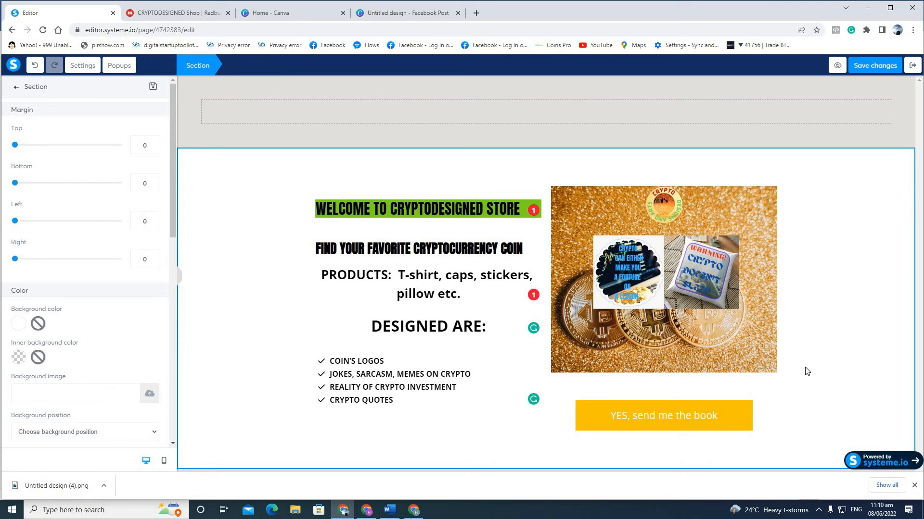
Step: Set the action of the "YES, send me the book" button to Open URL
left_click(664, 421)
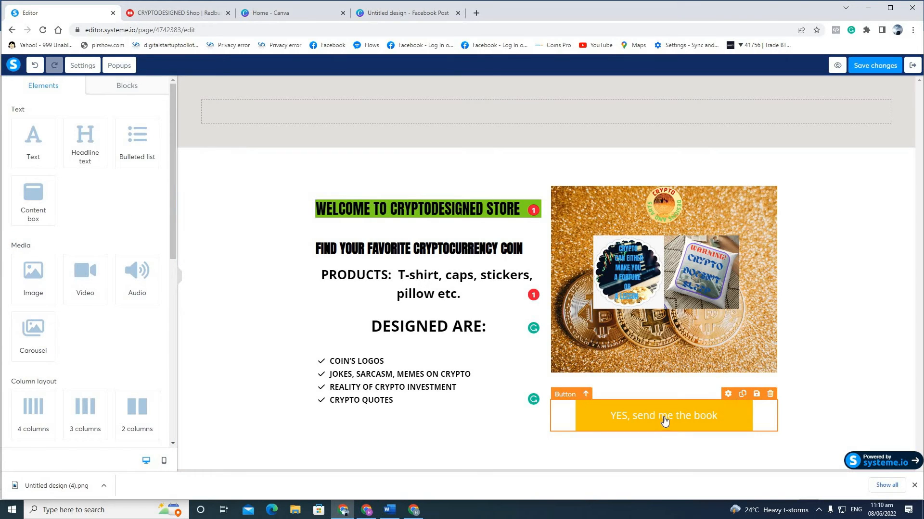
left_click(155, 128)
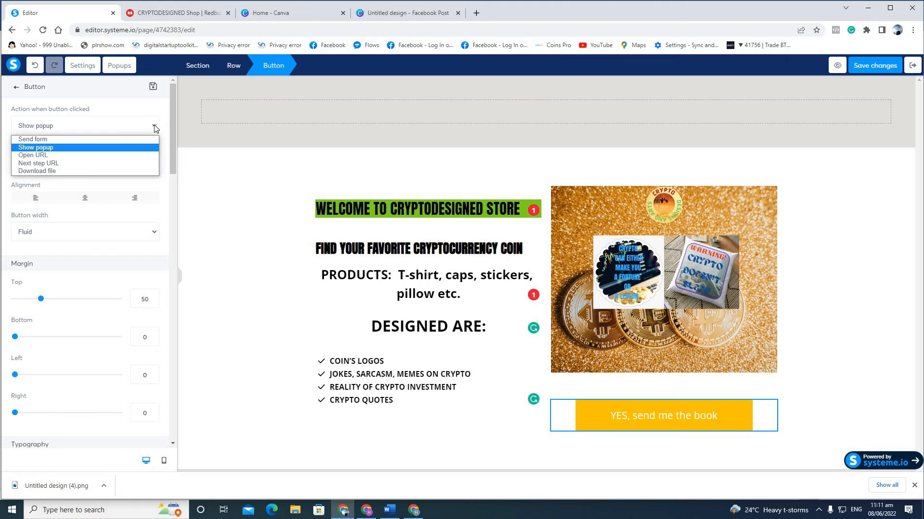
left_click(101, 158)
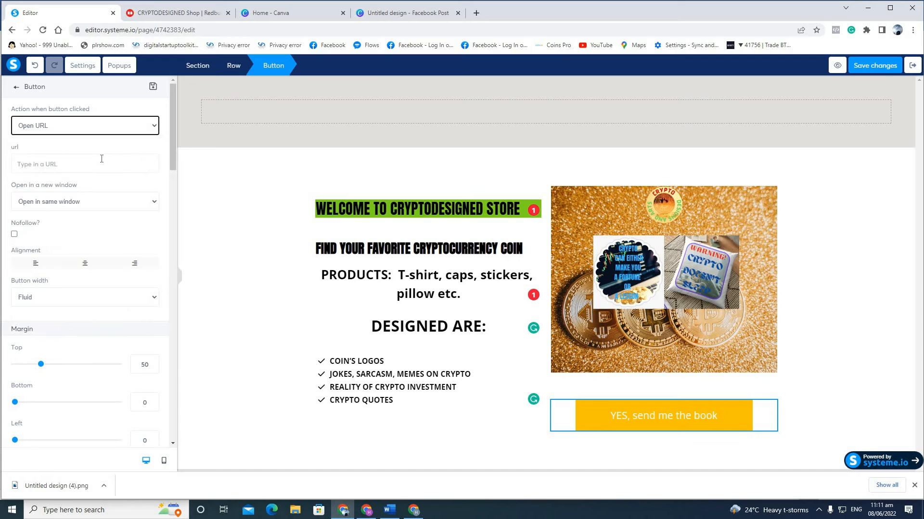
left_click(98, 167)
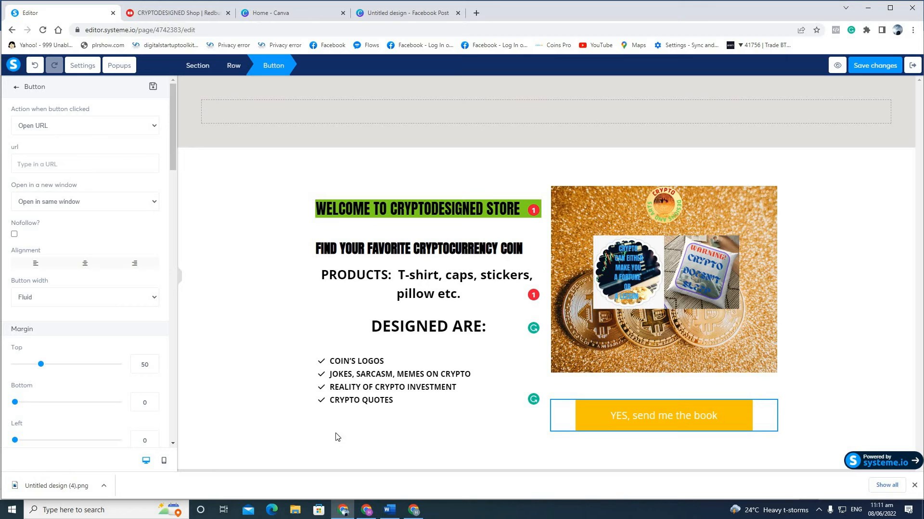
mouse_move(389, 510)
left_click(406, 464)
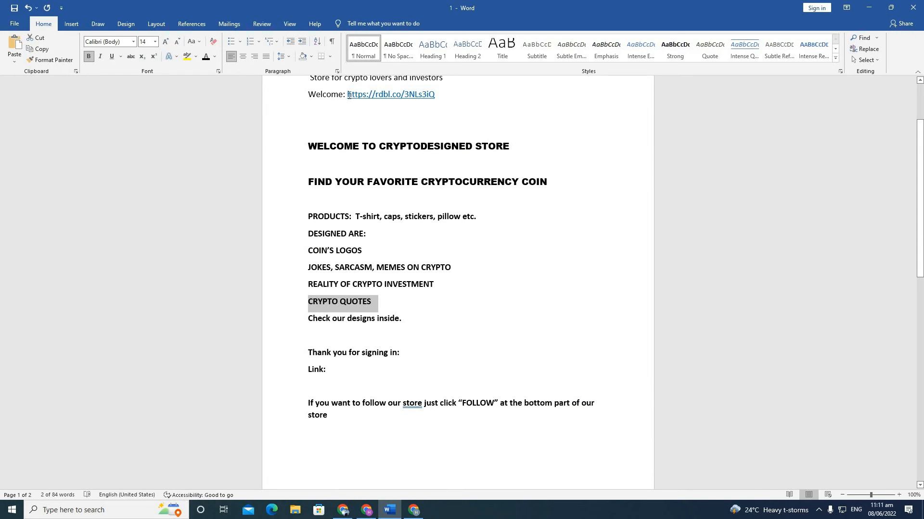
left_click_drag(348, 94, 438, 99)
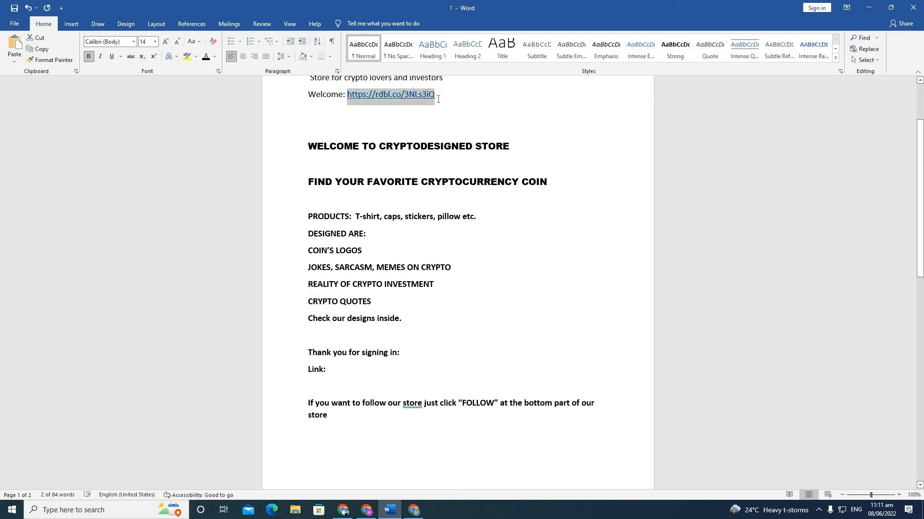
right_click(421, 96)
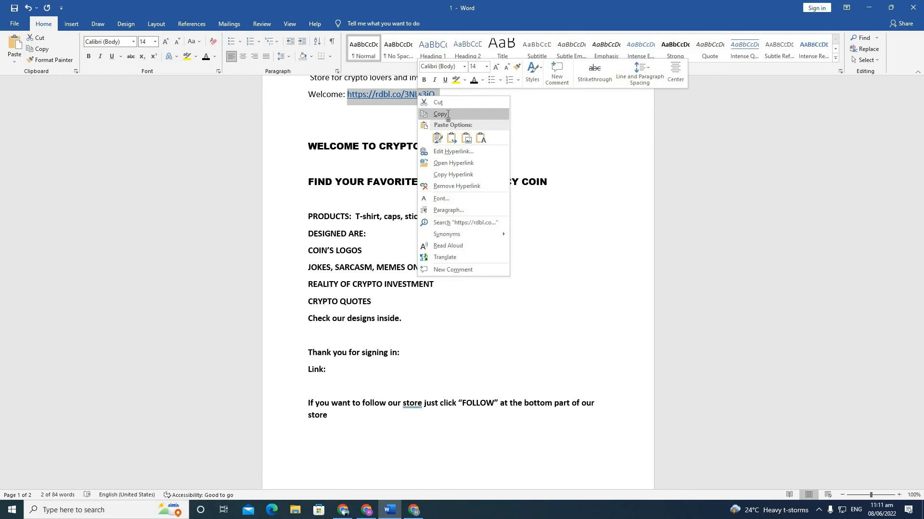
left_click(448, 114)
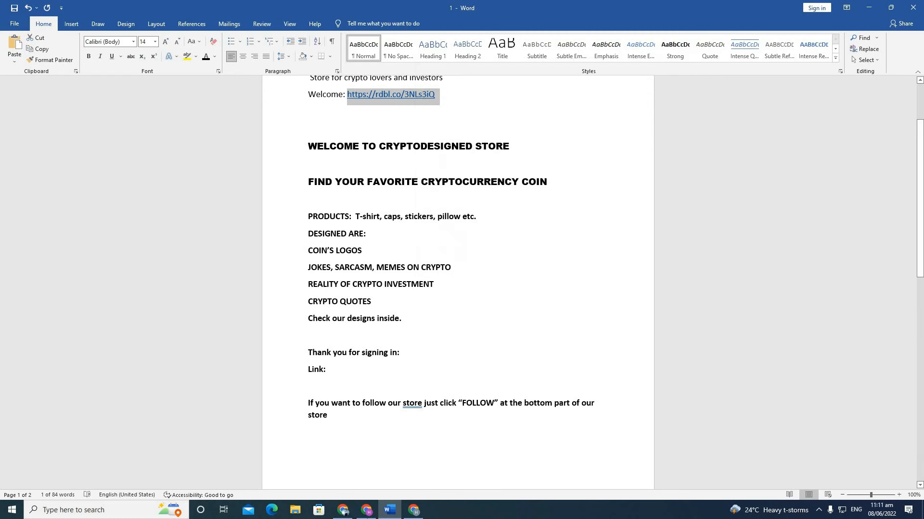
left_click(347, 514)
right_click(43, 167)
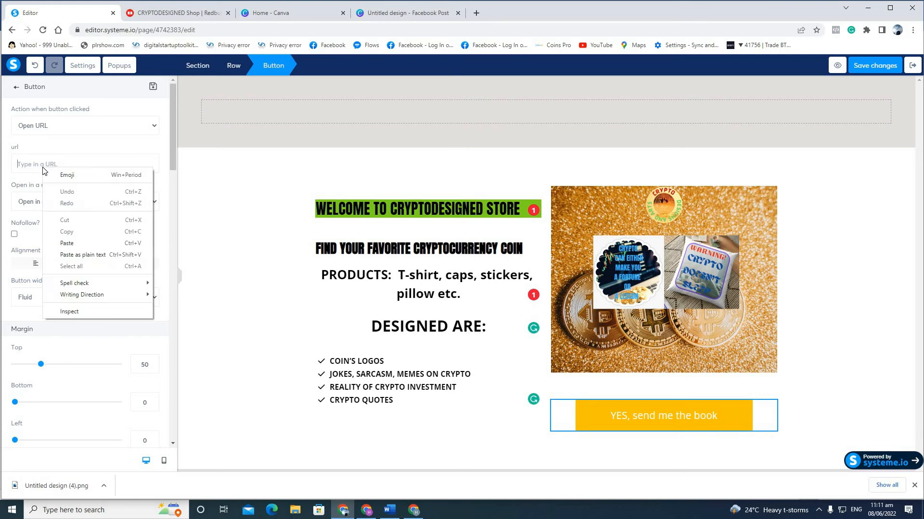
left_click(75, 244)
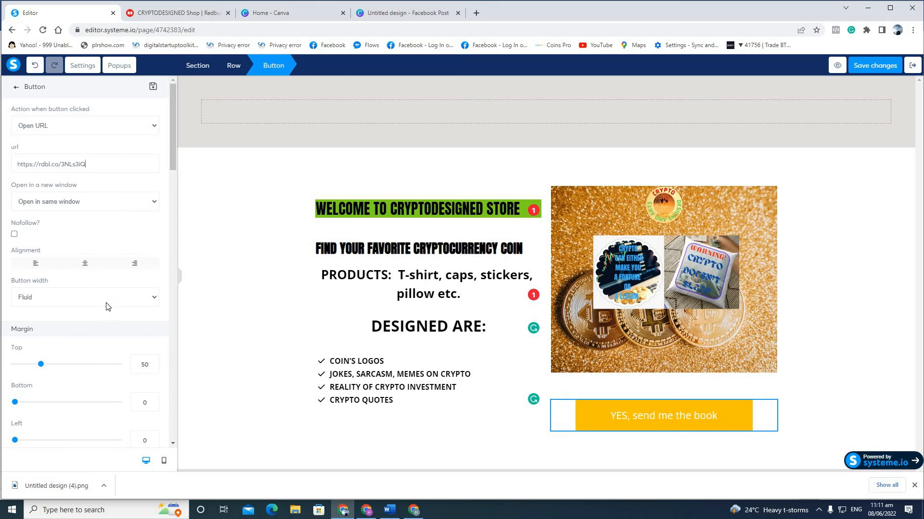
Step: Replace the button text "YES, send me the book" with "WELCOME TO MY CROTOCURRENCY STORE"
scroll(108, 306, "down", 3)
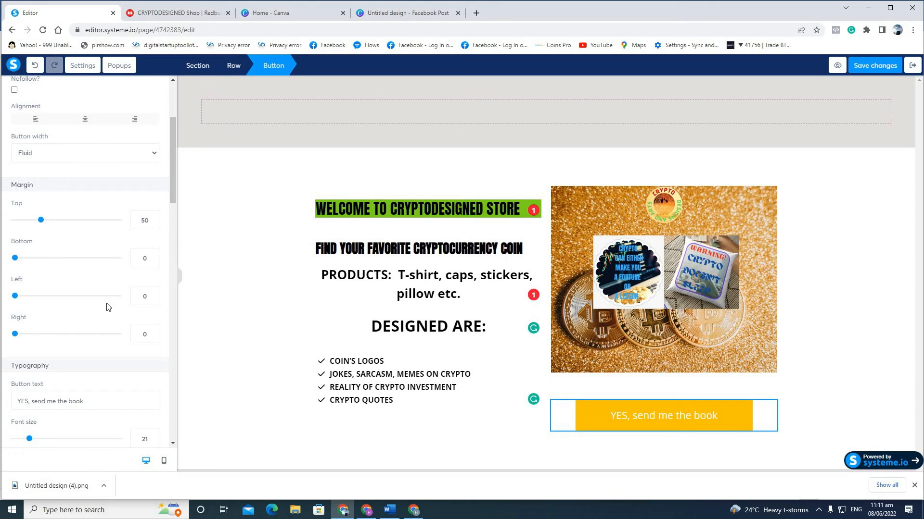
scroll(108, 307, "down", 4)
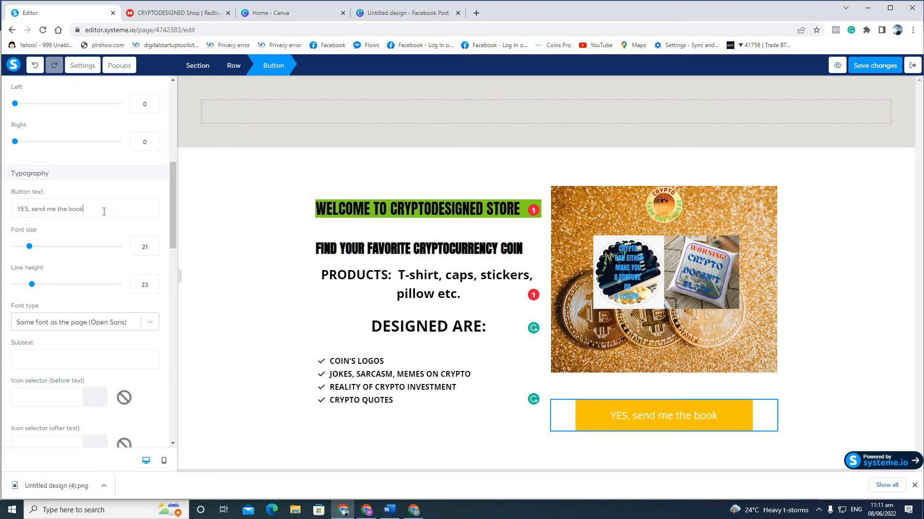
left_click_drag(104, 212, 20, 229)
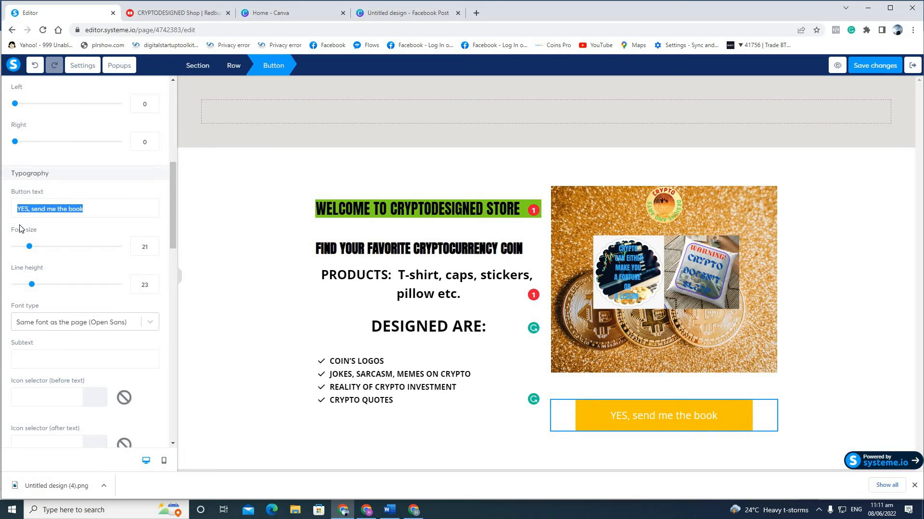
type("wE")
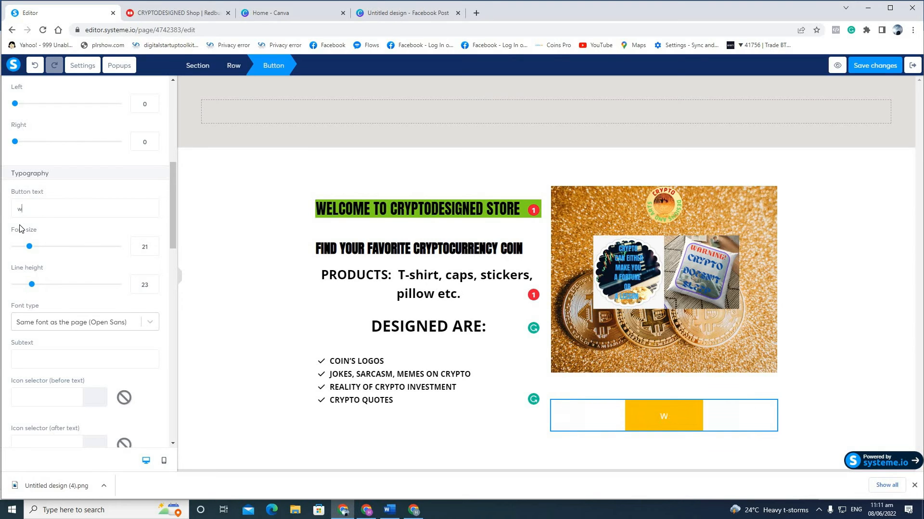
key("BackSpace")
key("BackSpace")
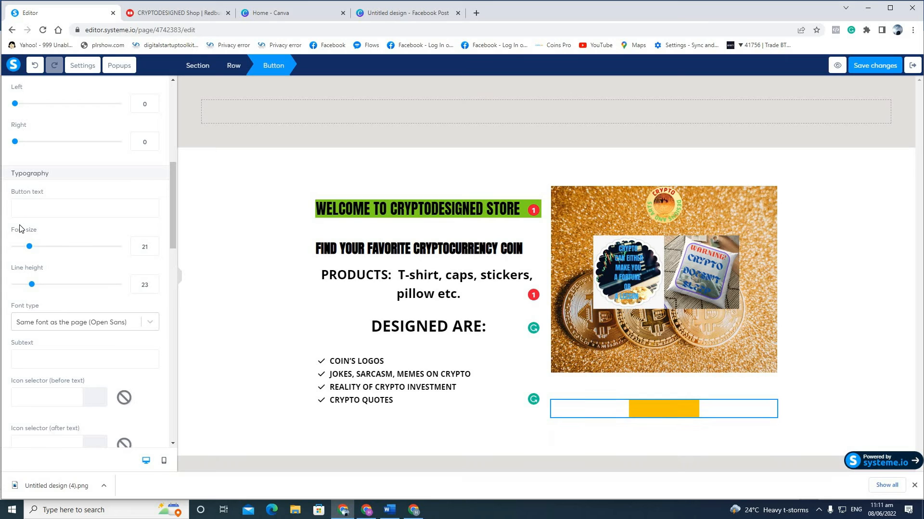
type("WEK")
key("BackSpace")
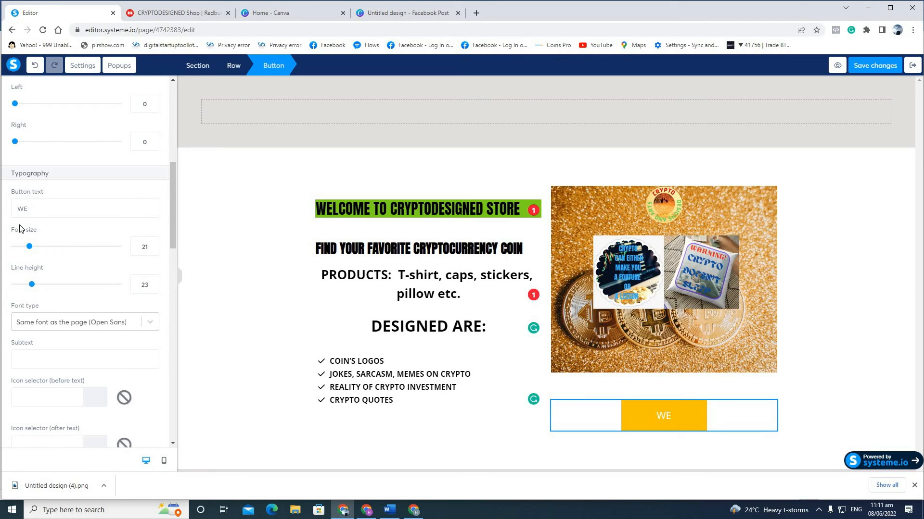
type("LCOME T")
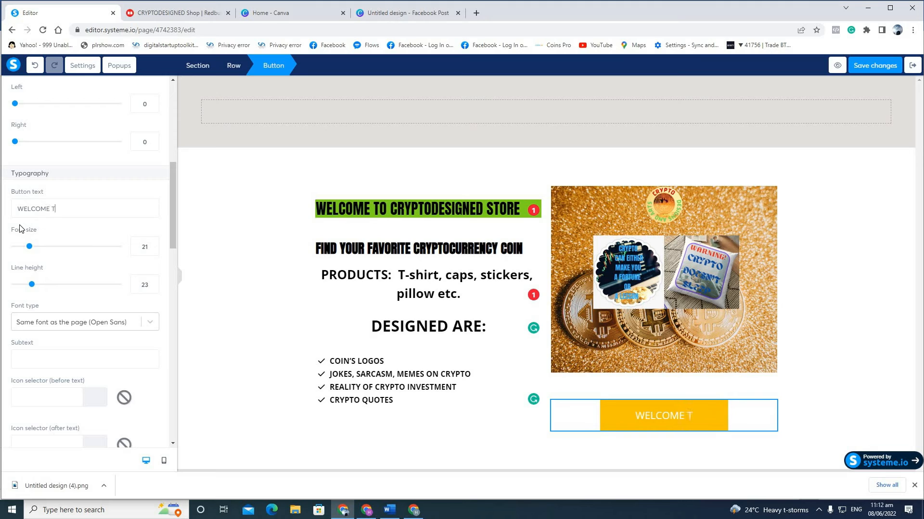
type("O MY CRP")
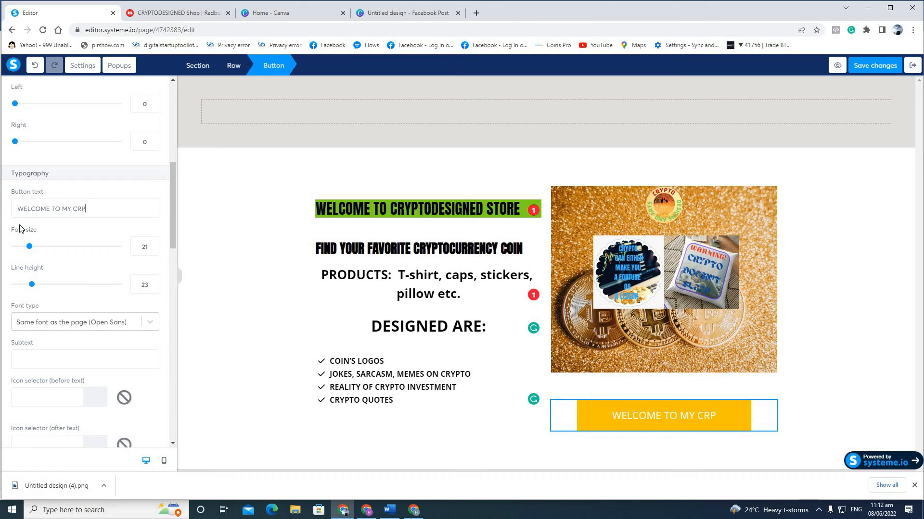
key("BackSpace")
type("OTO")
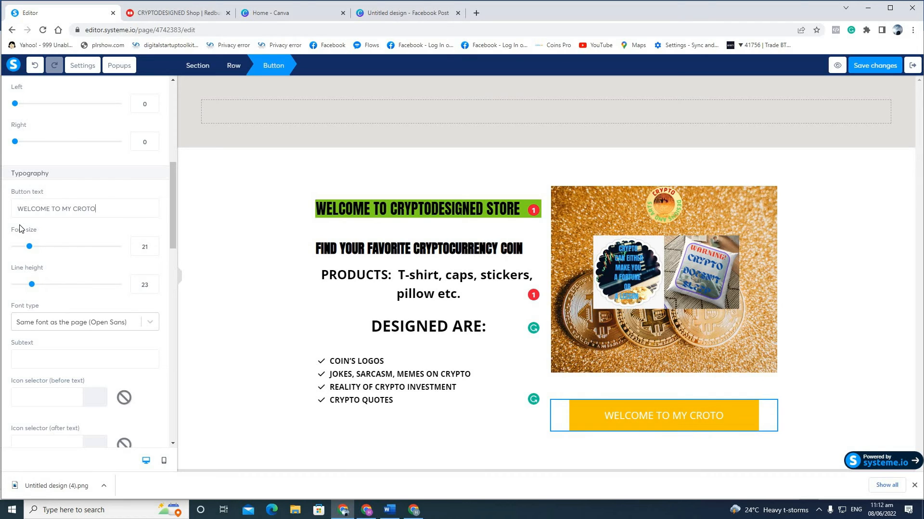
type("CURRENC")
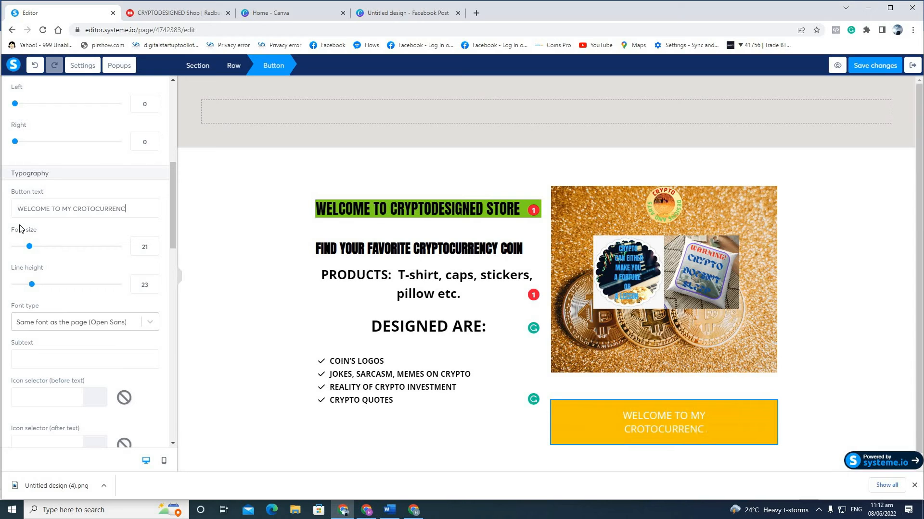
type("Y STORE")
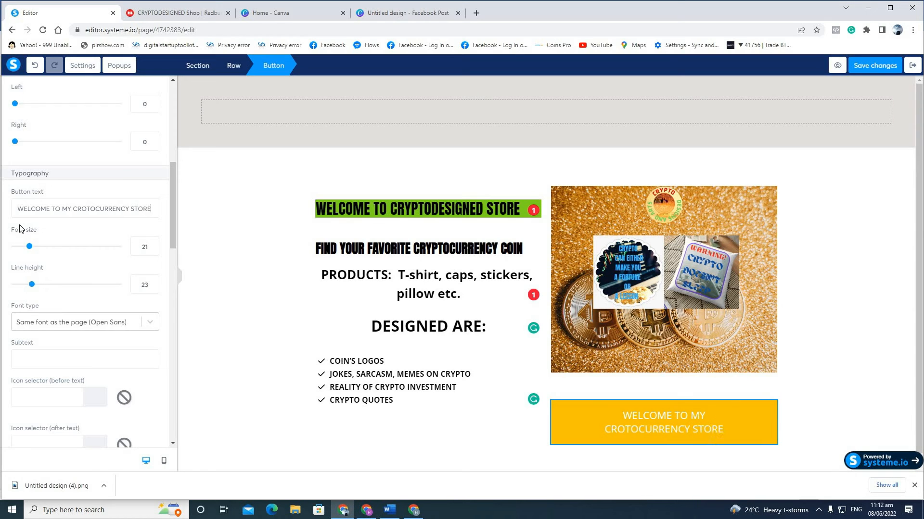
Step: Insert a P into the button text so that it reads "WELCOME TO MY CROPTOCURRENCY STORE"
scroll(87, 305, "up", 2)
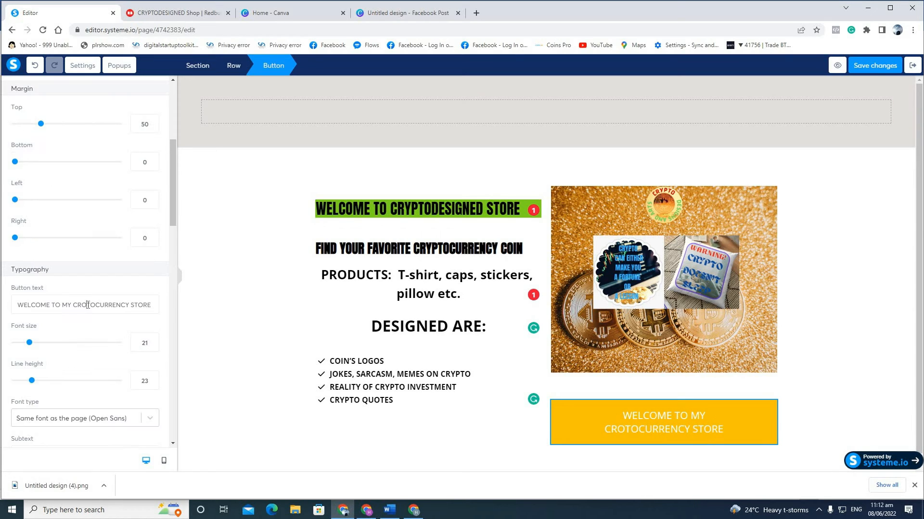
left_click(90, 305)
type("P")
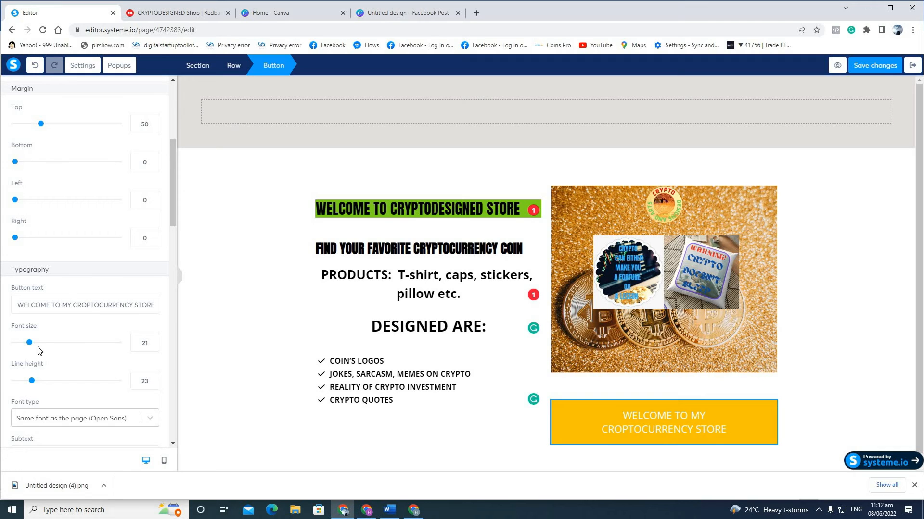
Step: Reduce the button text's font size to 14 and its line height to 19
mouse_move(30, 343)
left_mouse_down()
mouse_move(40, 346)
mouse_move(23, 359)
left_mouse_up()
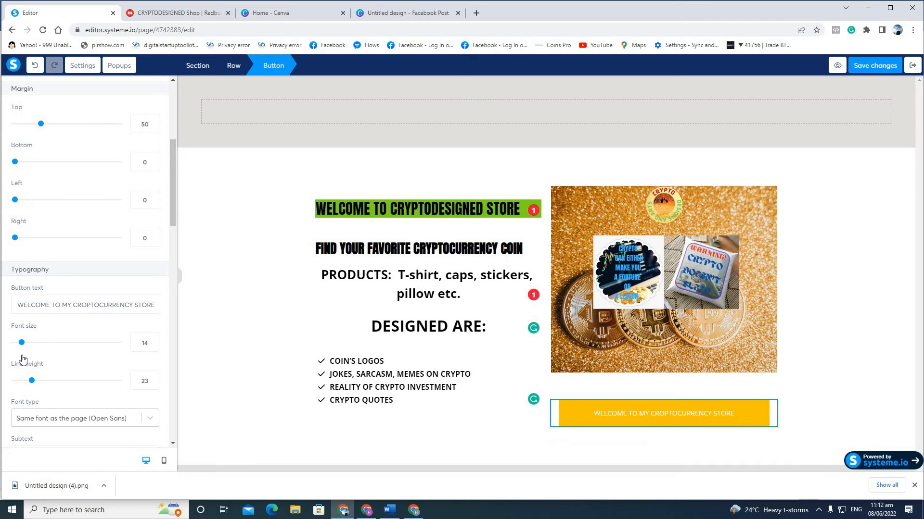
scroll(72, 361, "down", 2)
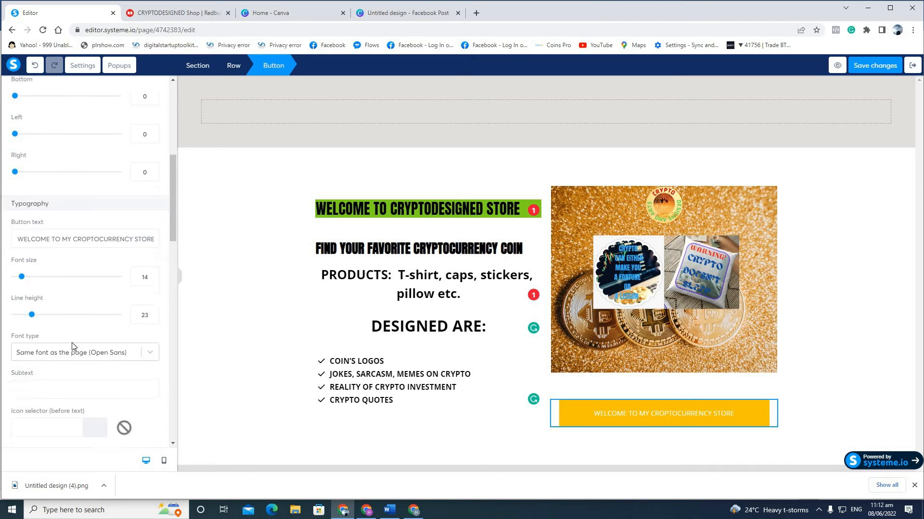
mouse_move(31, 287)
left_mouse_down()
mouse_move(46, 290)
mouse_move(30, 297)
mouse_move(64, 303)
mouse_move(28, 305)
left_mouse_up()
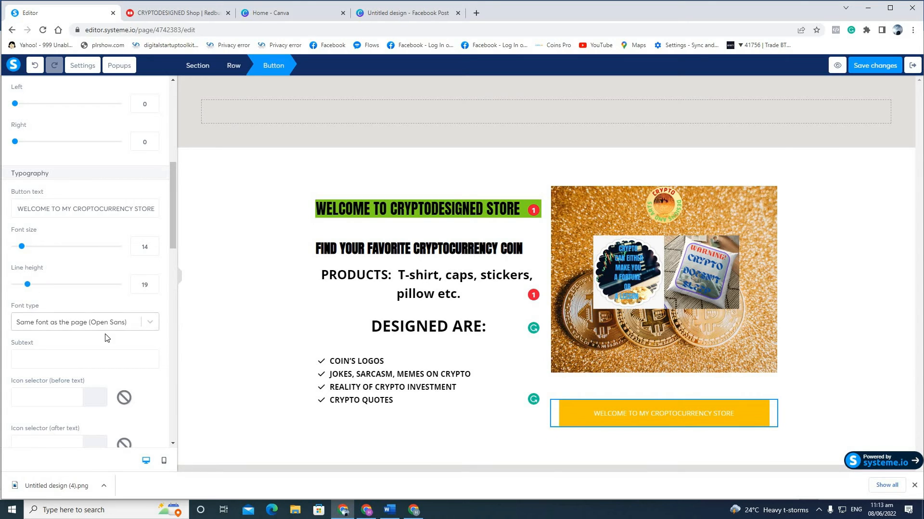
Step: Switch the button's font type to Google Fonts and try one of the listed fonts
scroll(157, 262, "down", 2)
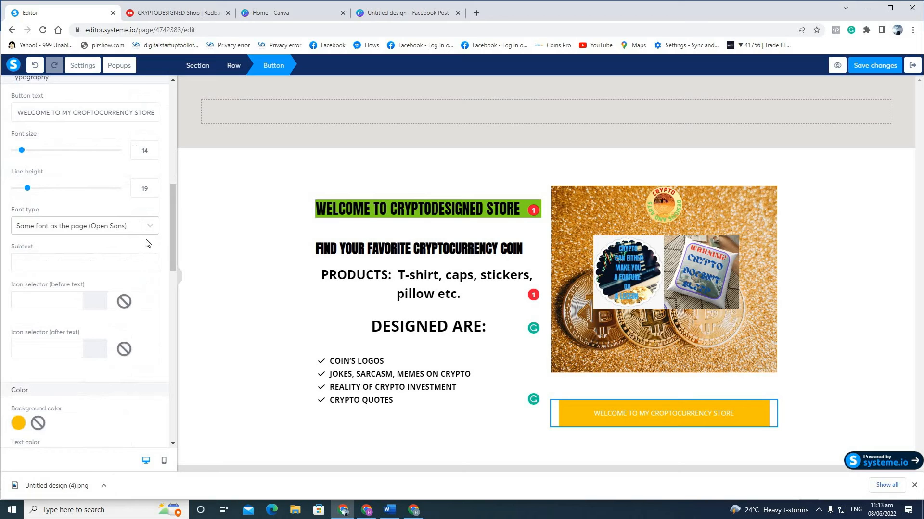
left_click(150, 227)
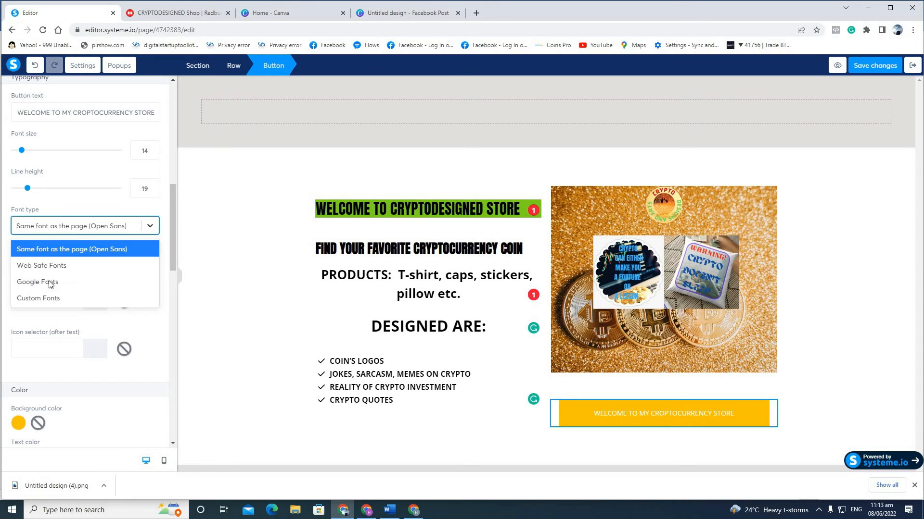
left_click(57, 282)
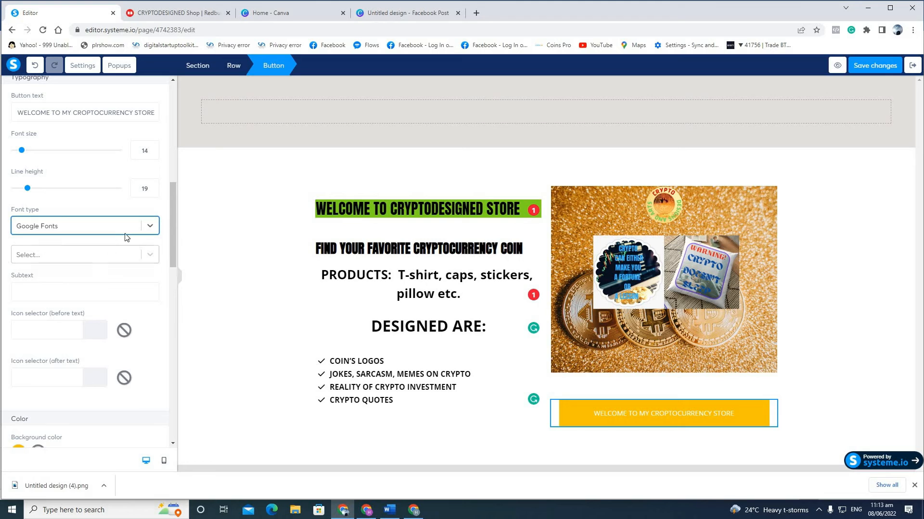
left_click(151, 259)
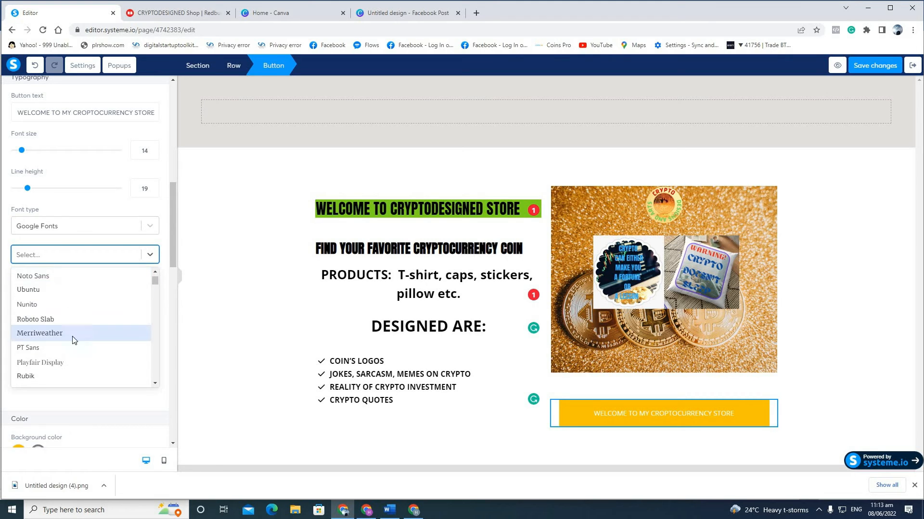
scroll(72, 361, "down", 2)
scroll(77, 356, "up", 8)
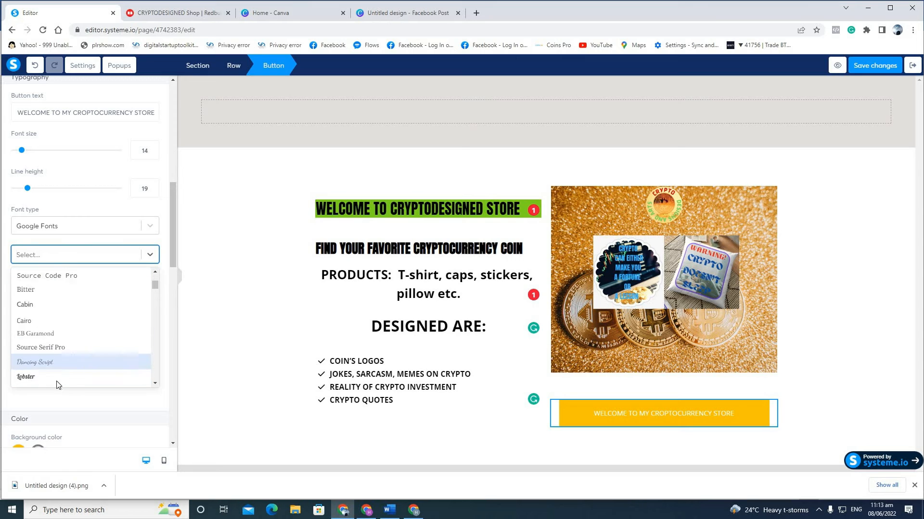
left_click(63, 366)
Step: Change the button's font type to Web Safe Fonts and choose "Arial Black", Gadget, sans-serif
left_click(150, 274)
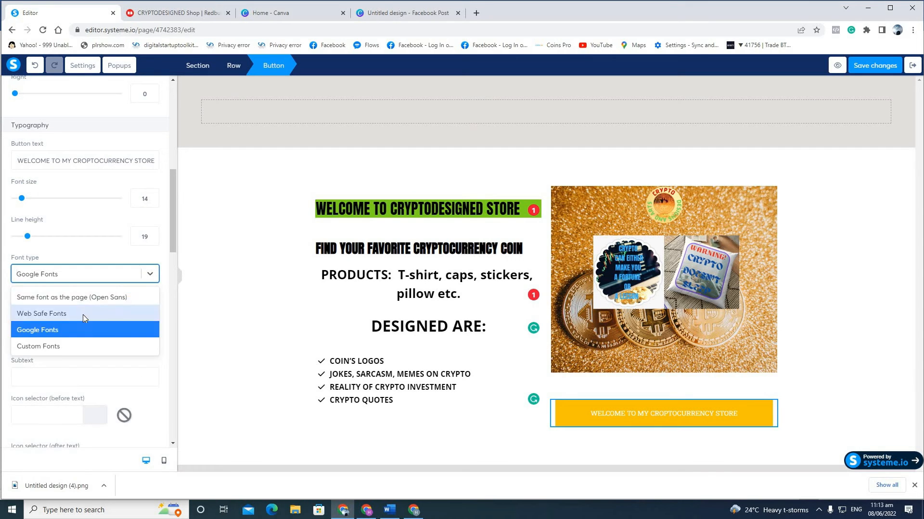
left_click(83, 313)
left_click(150, 303)
left_click(76, 376)
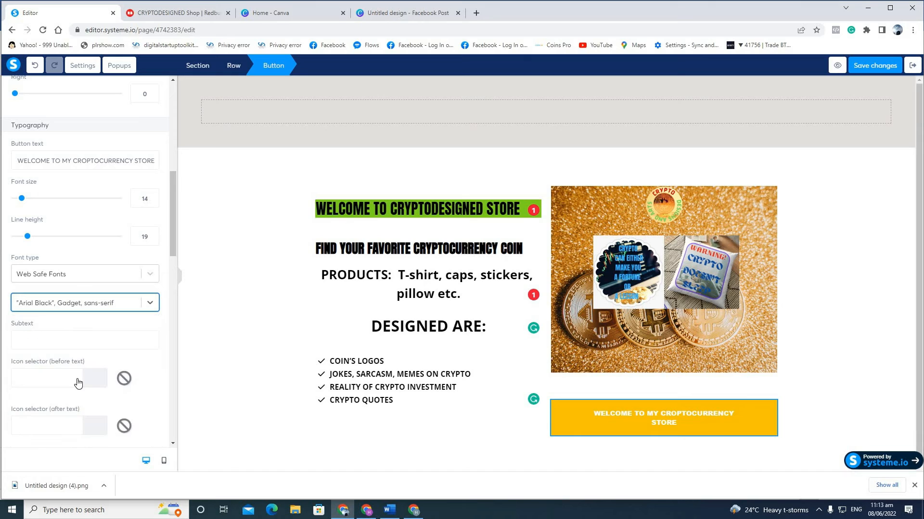
Step: Set the button's background color to the solid green 3CD321
scroll(172, 264, "down", 1)
left_click_drag(172, 265, 169, 295)
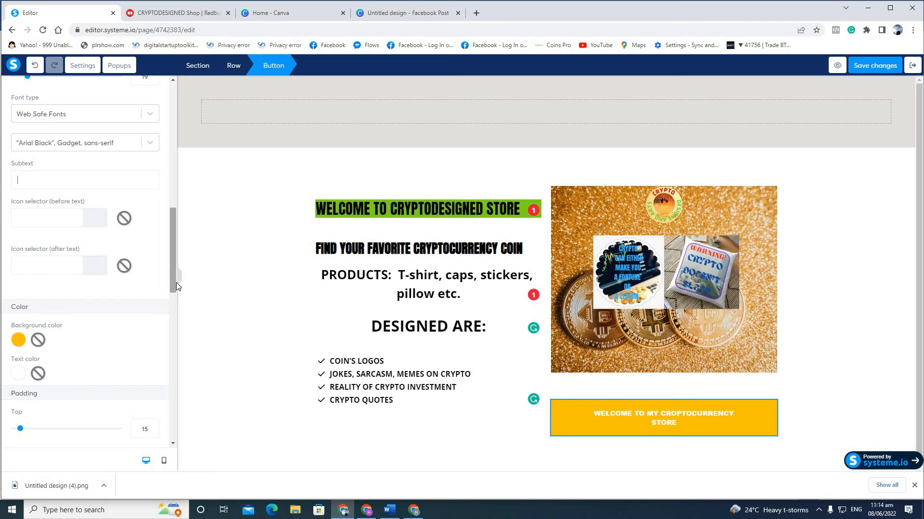
left_click_drag(174, 282, 168, 307)
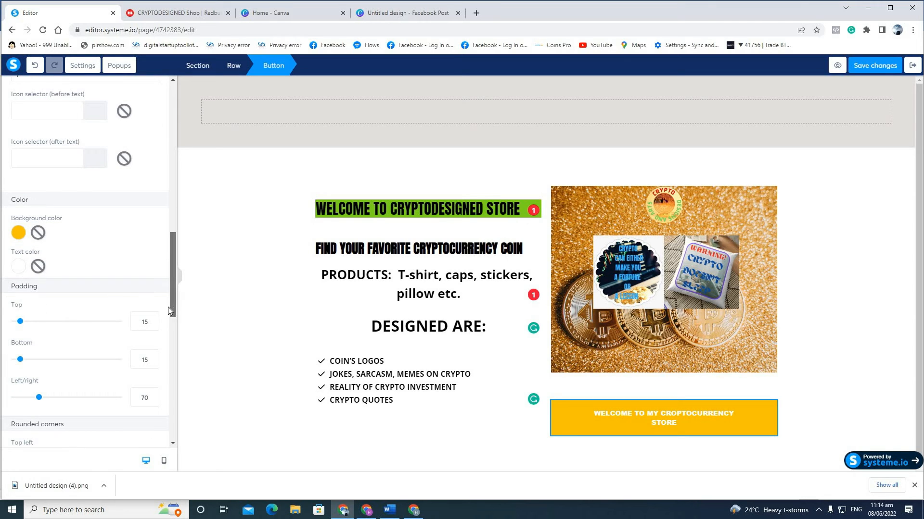
left_click(16, 233)
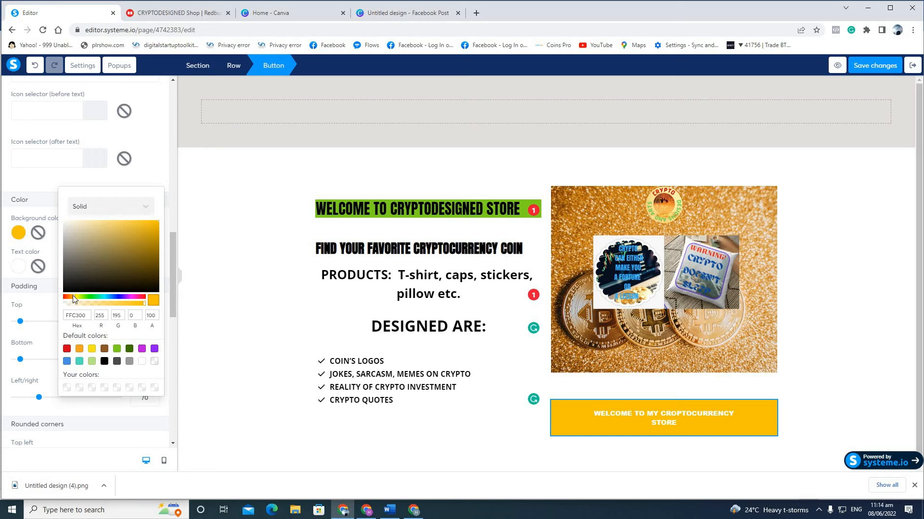
left_click(117, 351)
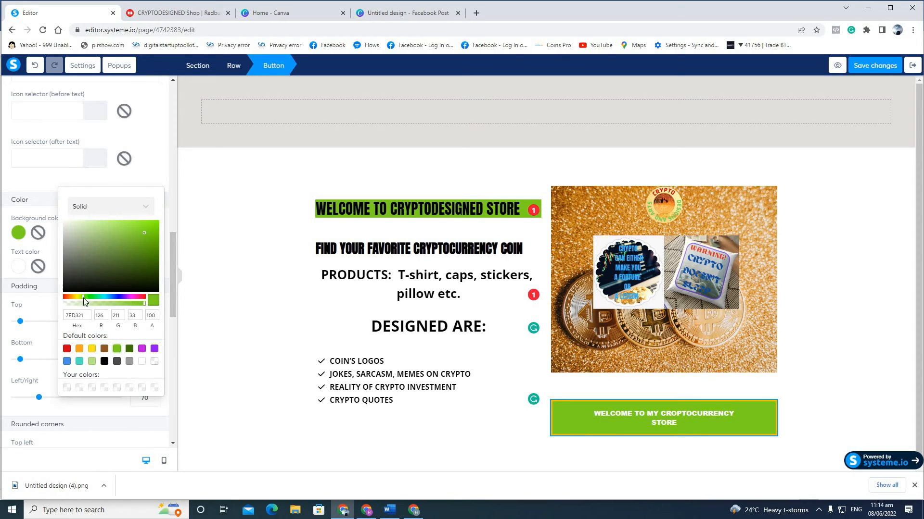
left_click_drag(85, 296, 89, 298)
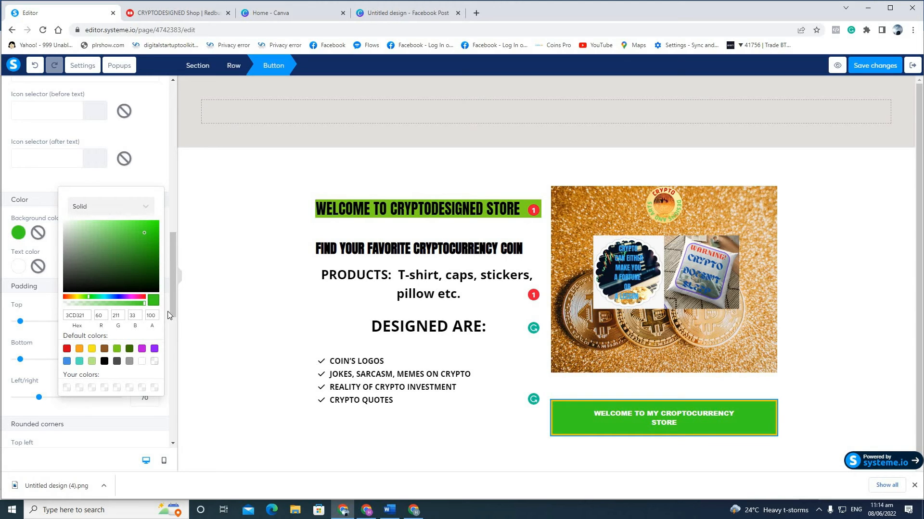
left_click(95, 422)
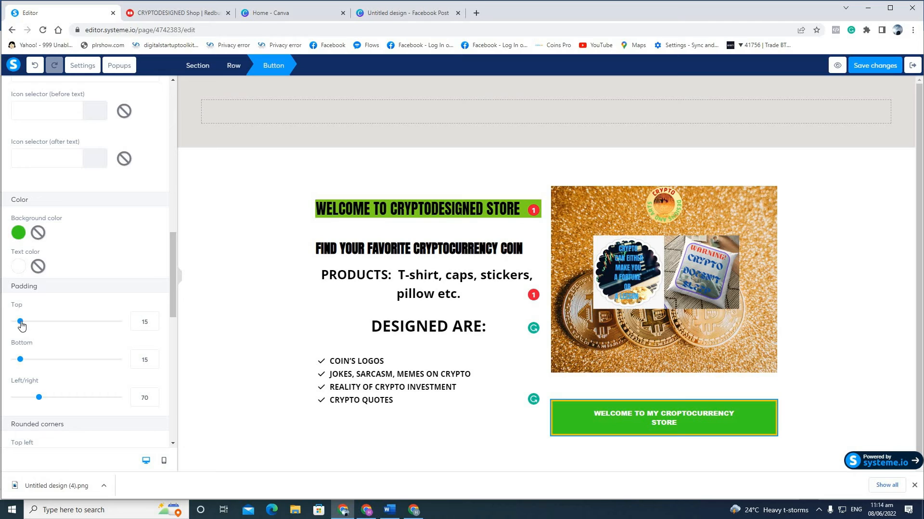
Step: Set the button's top padding to 14
left_click_drag(33, 327, 19, 331)
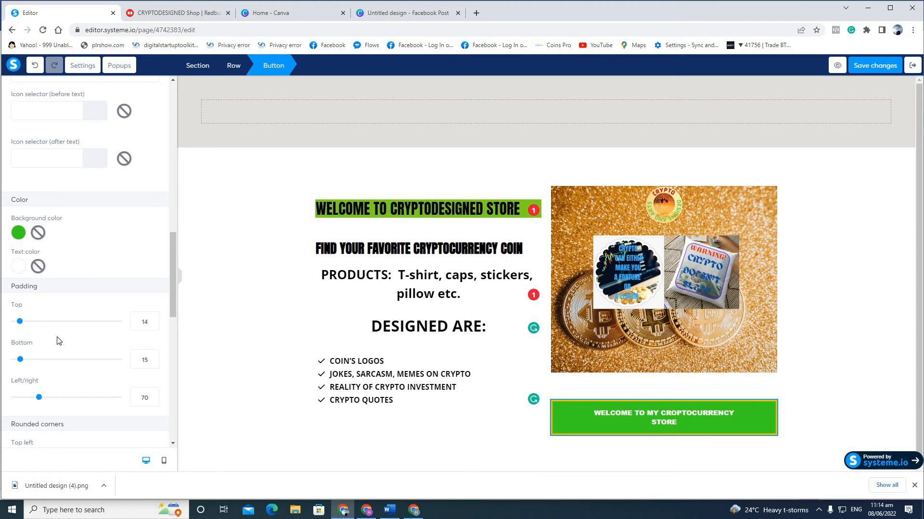
scroll(79, 351, "down", 4)
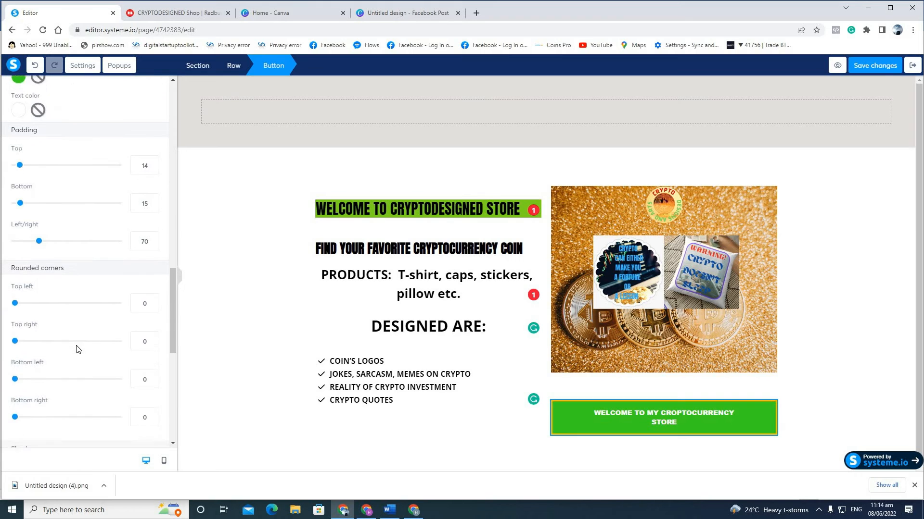
scroll(83, 358, "up", 4)
Step: Change the button's text color to the default red D0021B
left_click(18, 266)
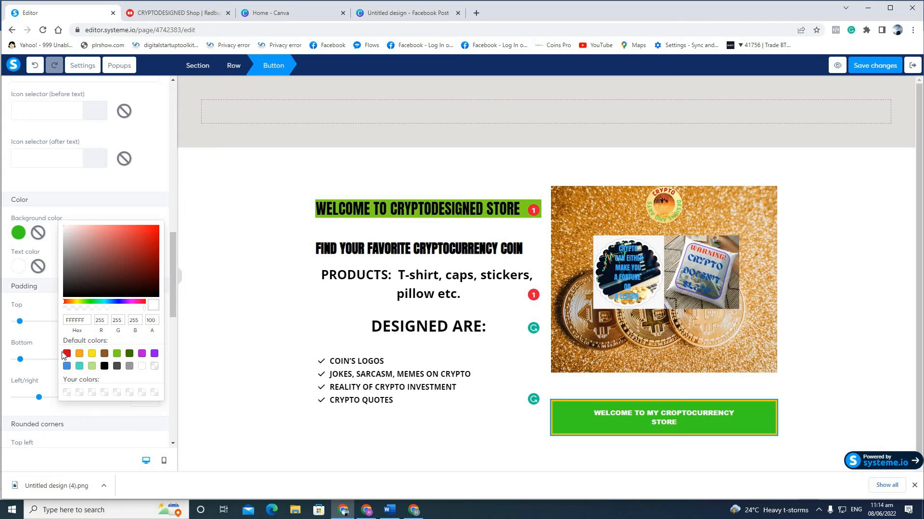
left_click(23, 273)
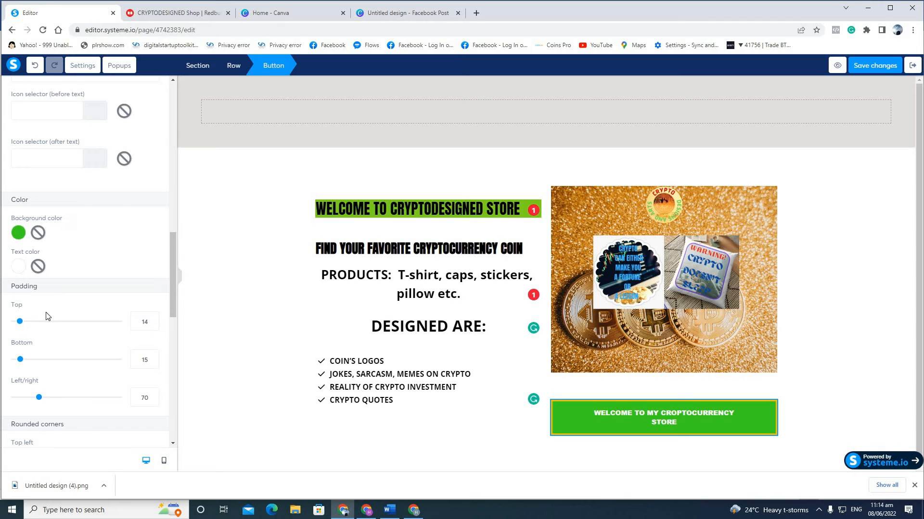
left_click(19, 268)
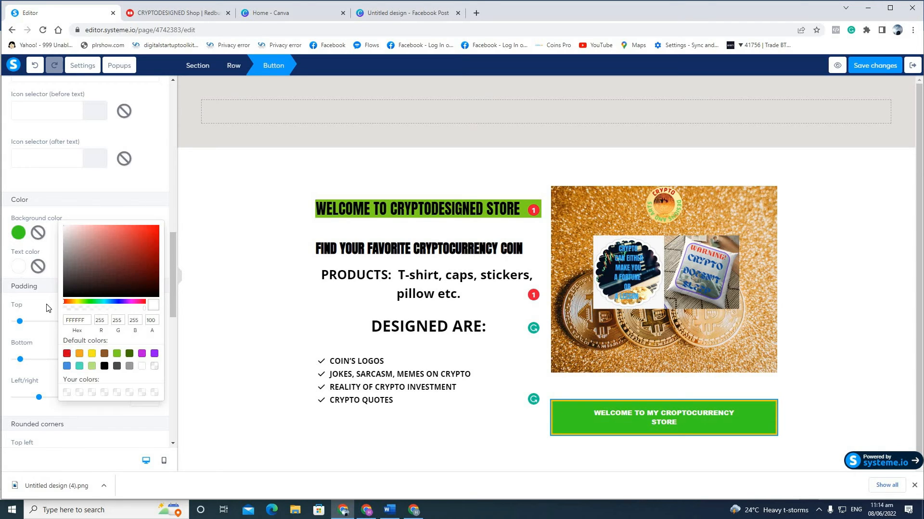
left_click(67, 355)
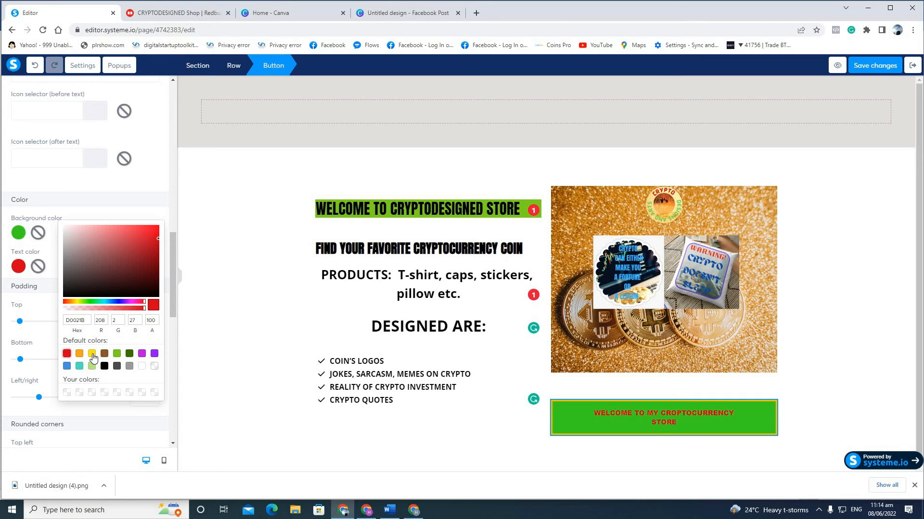
Step: Change the button's text color to the default yellow F8E71C
left_click(92, 354)
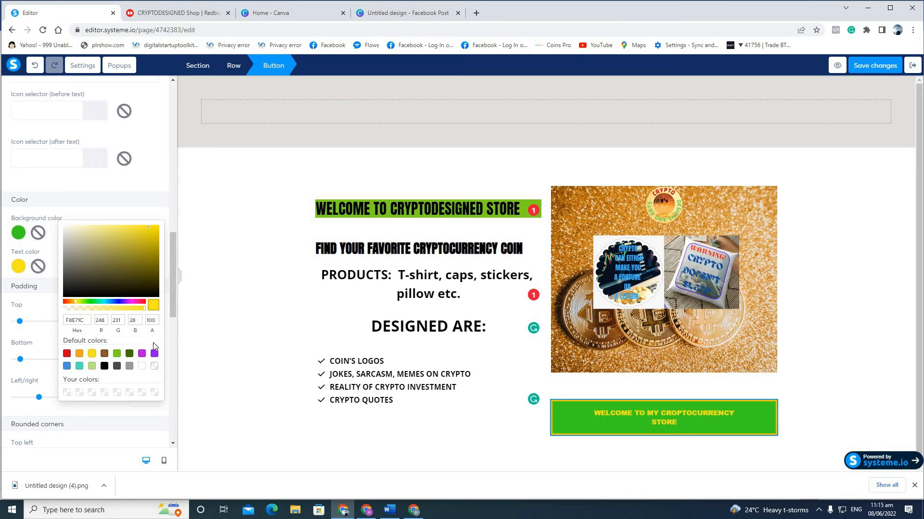
left_click(176, 332)
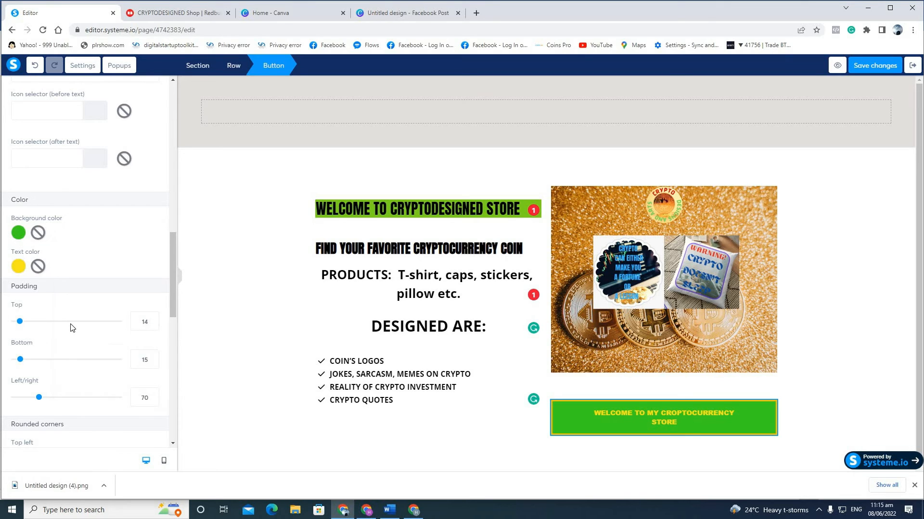
Step: Round the button's corners to 34 top left, 35 top right, 34 bottom left and 32 bottom right
scroll(96, 332, "down", 5)
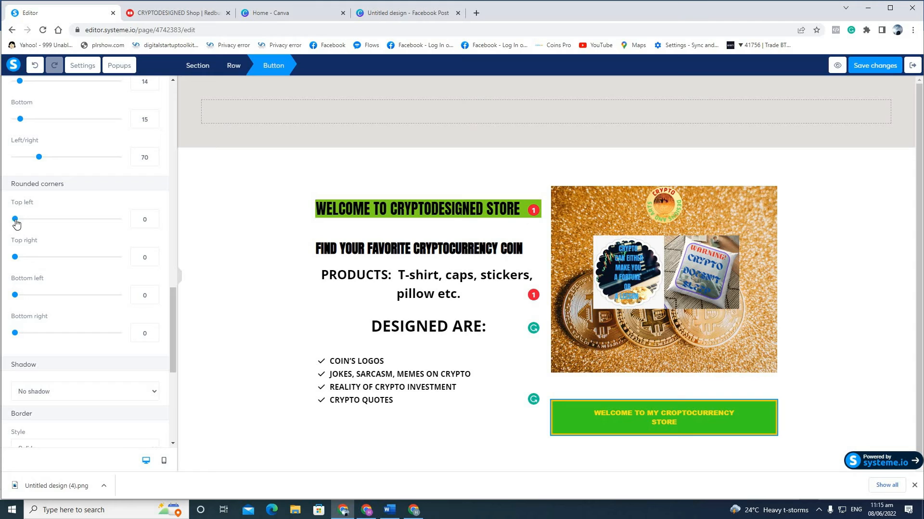
left_click_drag(17, 221, 47, 228)
left_click_drag(17, 261, 38, 262)
left_click_drag(18, 301, 51, 301)
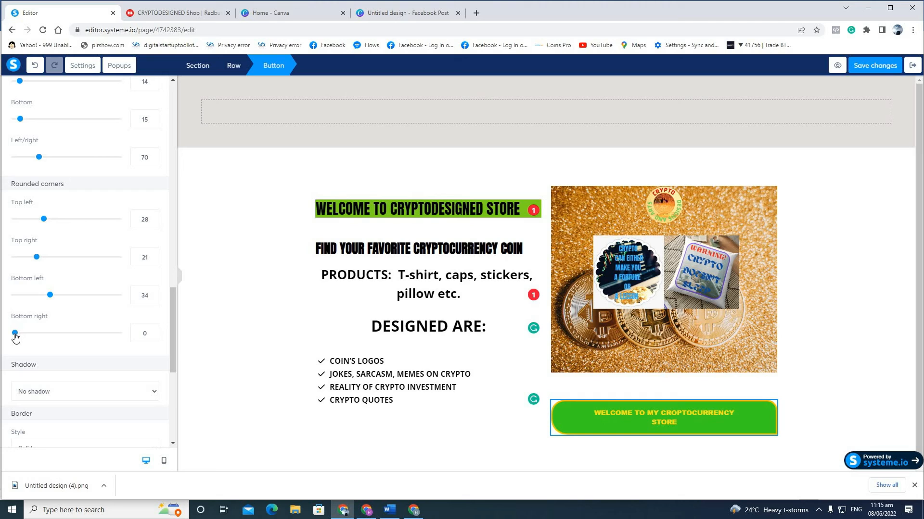
mouse_move(29, 339)
left_mouse_down()
mouse_move(45, 335)
mouse_move(40, 342)
left_mouse_up()
left_click_drag(40, 342, 48, 345)
left_click_drag(37, 260, 51, 264)
left_click_drag(44, 222, 49, 225)
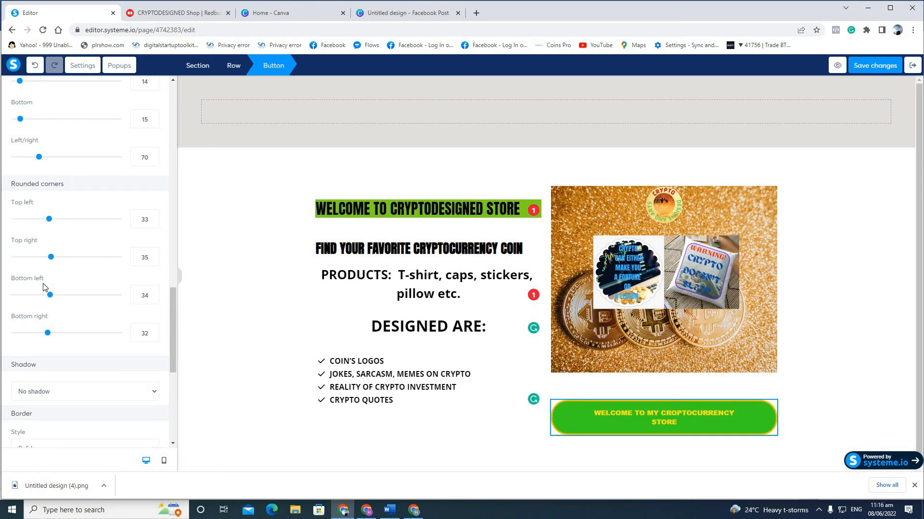
Step: Apply the Hard inner shadow option to the button
scroll(126, 349, "down", 2)
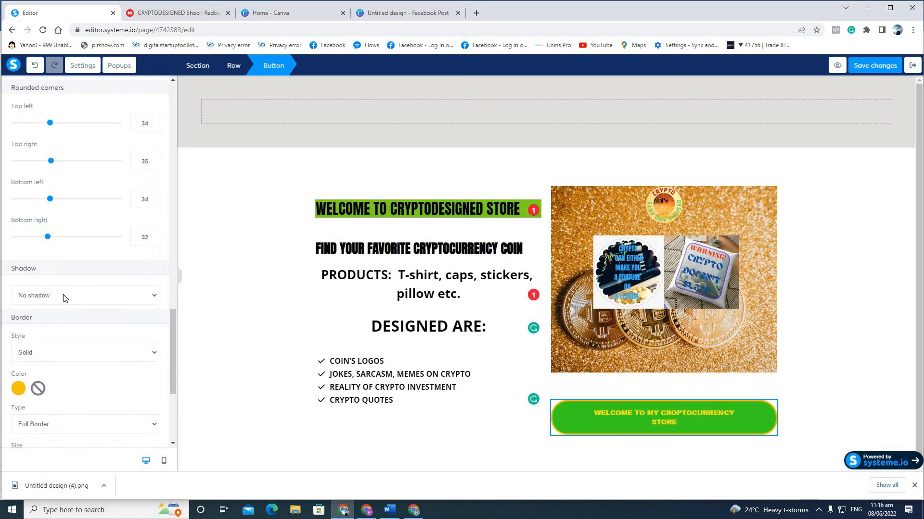
left_click(154, 295)
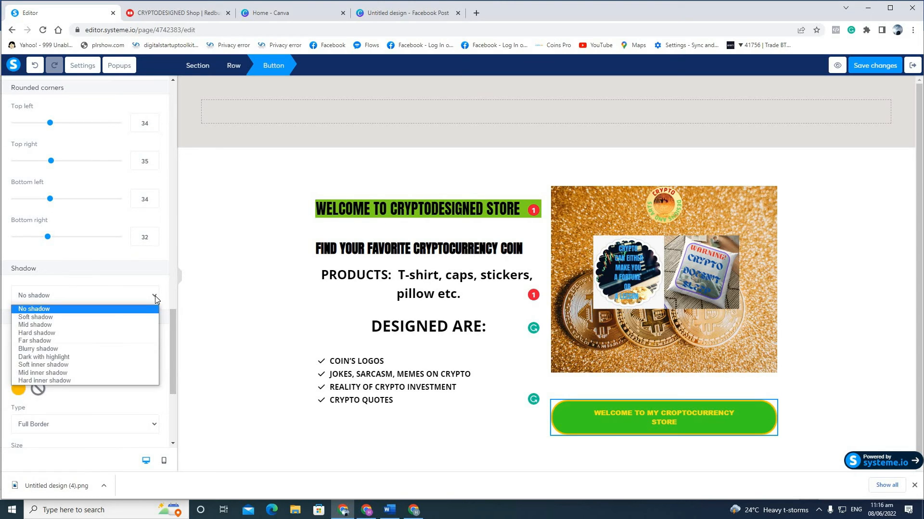
left_click(89, 380)
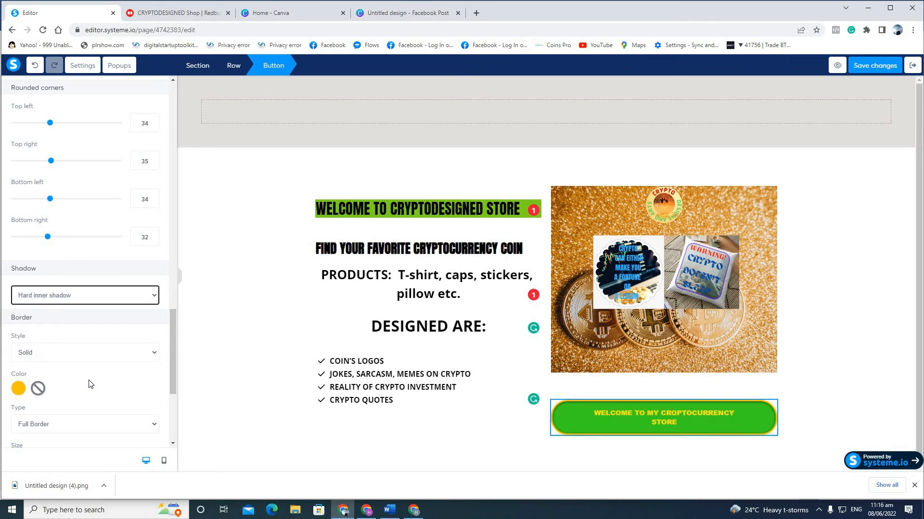
Step: Give the button a dotted border in the default red D0021B, keeping the Full Border type
scroll(91, 380, "down", 2)
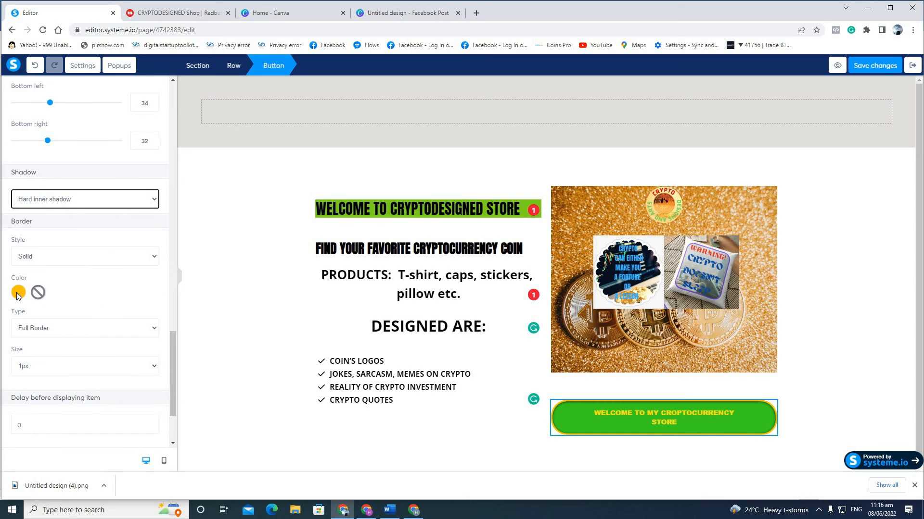
left_click(155, 260)
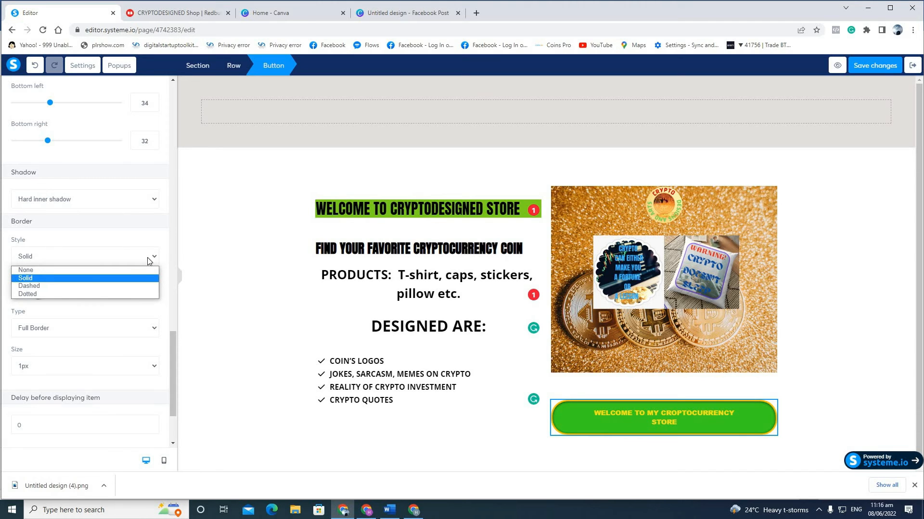
left_click(71, 295)
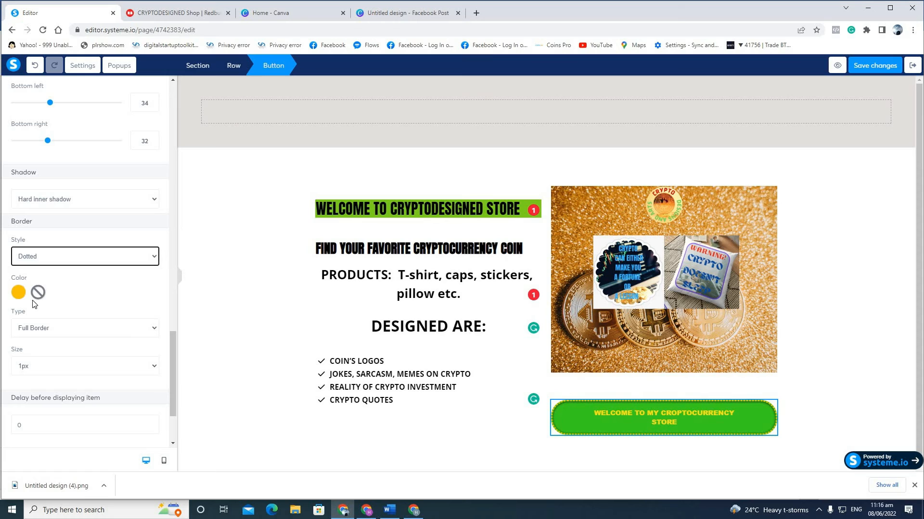
left_click(16, 294)
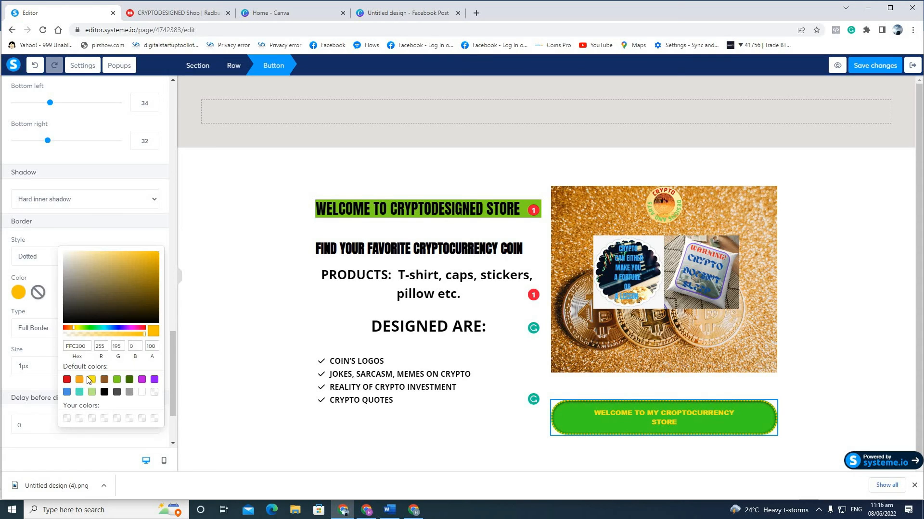
left_click(67, 380)
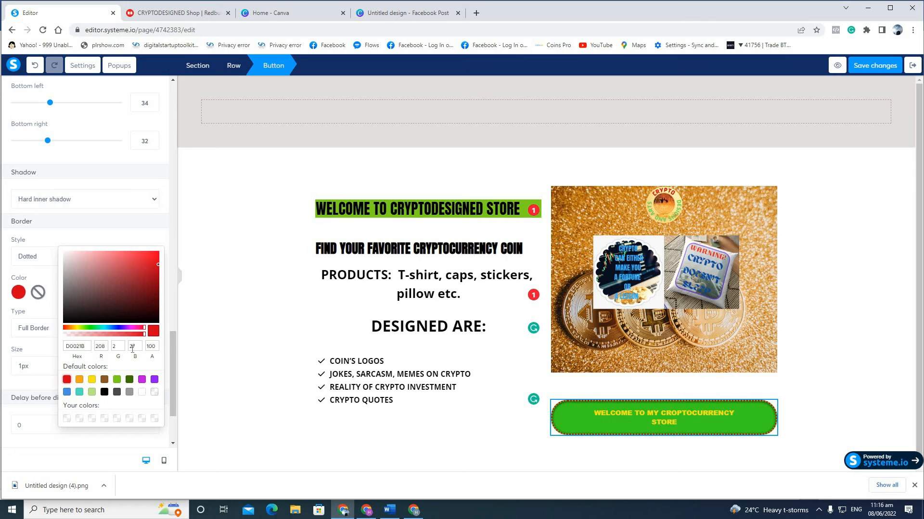
left_click(170, 297)
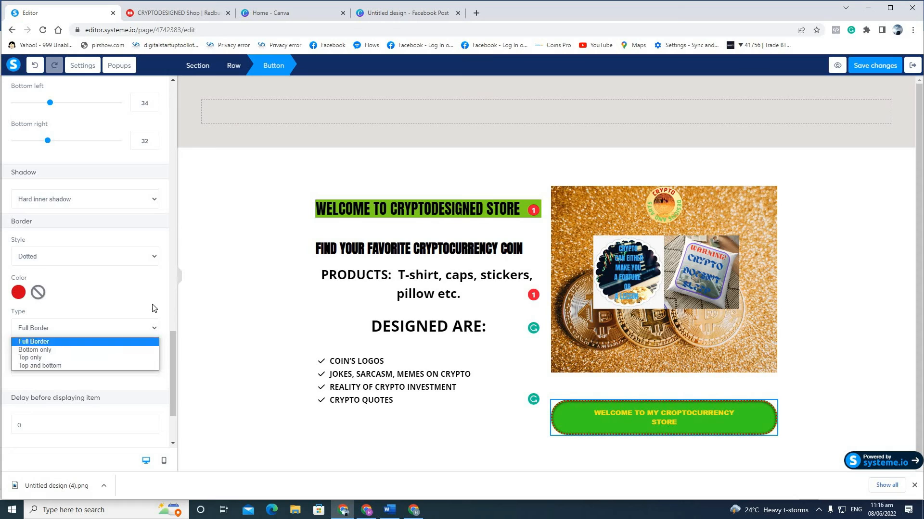
left_click(147, 332)
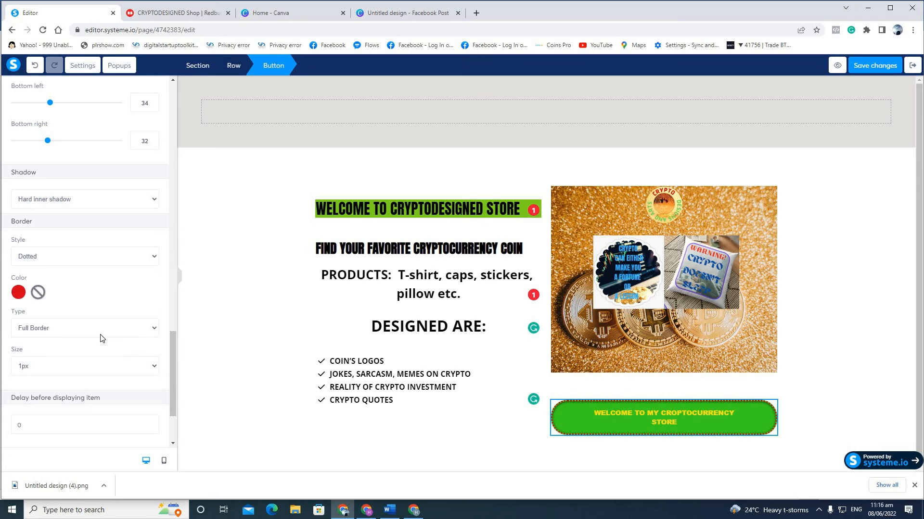
scroll(99, 363, "down", 1)
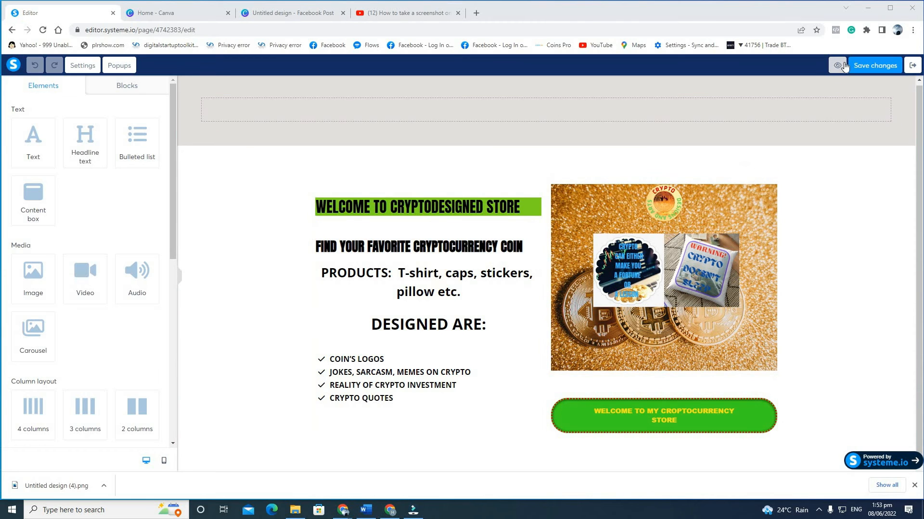
Step: Preview the squeeze page in its own browser tab and return to the page editor
left_click(837, 66)
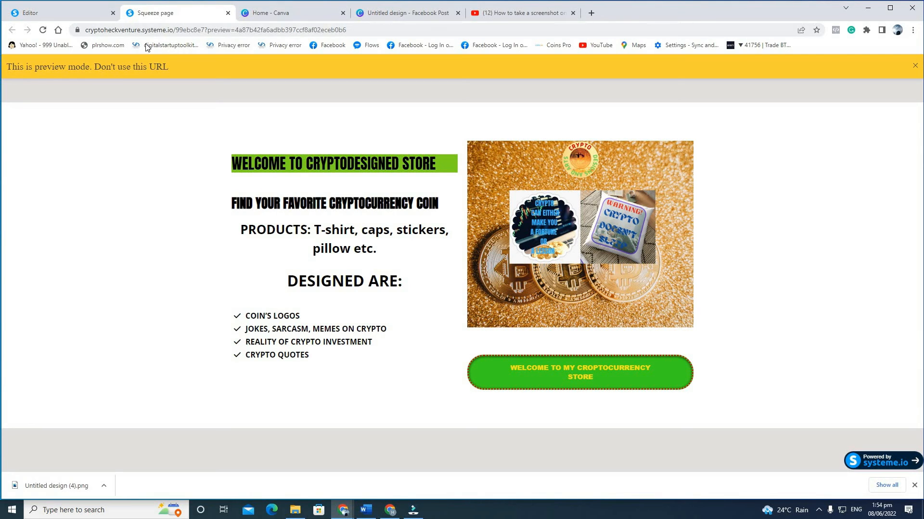
left_click(68, 18)
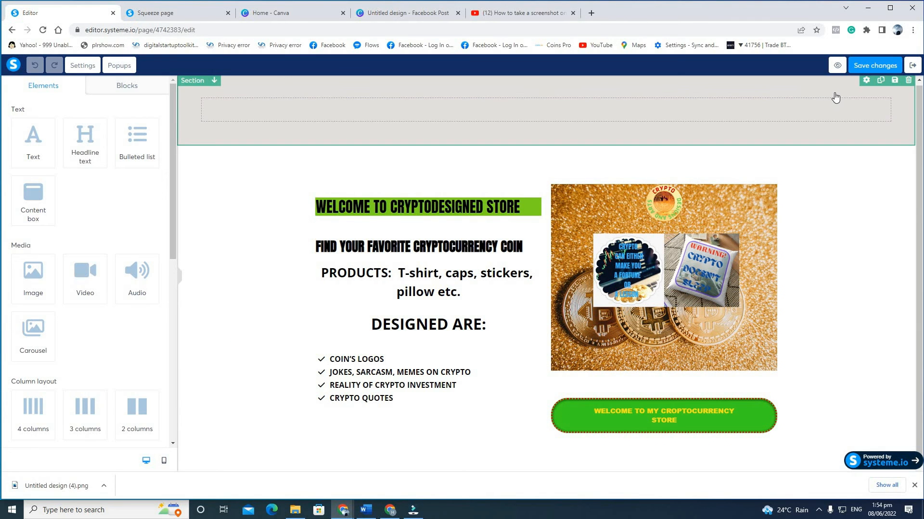
Step: Save the squeeze page changes and exit the editor to the funnel's step configuration
left_click(875, 67)
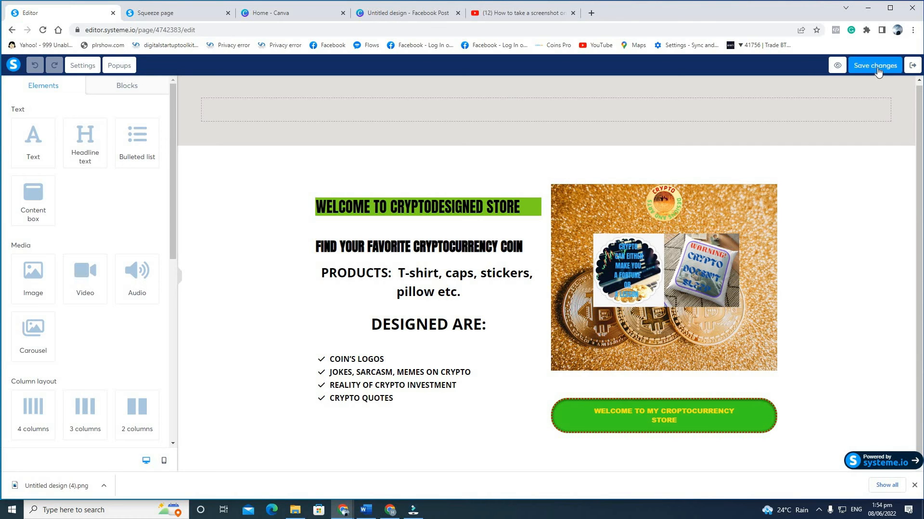
left_click(912, 66)
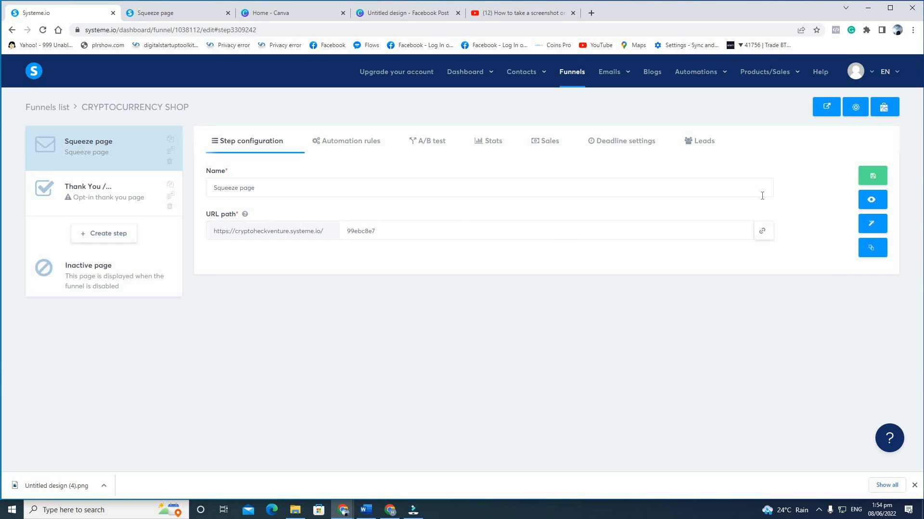
Step: Copy the squeeze page's URL and open it in a new Incognito window
left_click(763, 235)
left_click(762, 234)
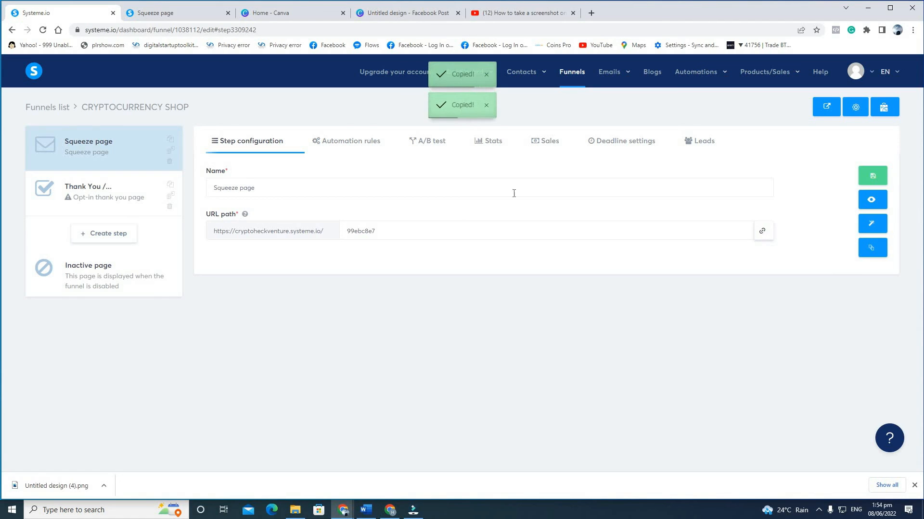
left_click(912, 36)
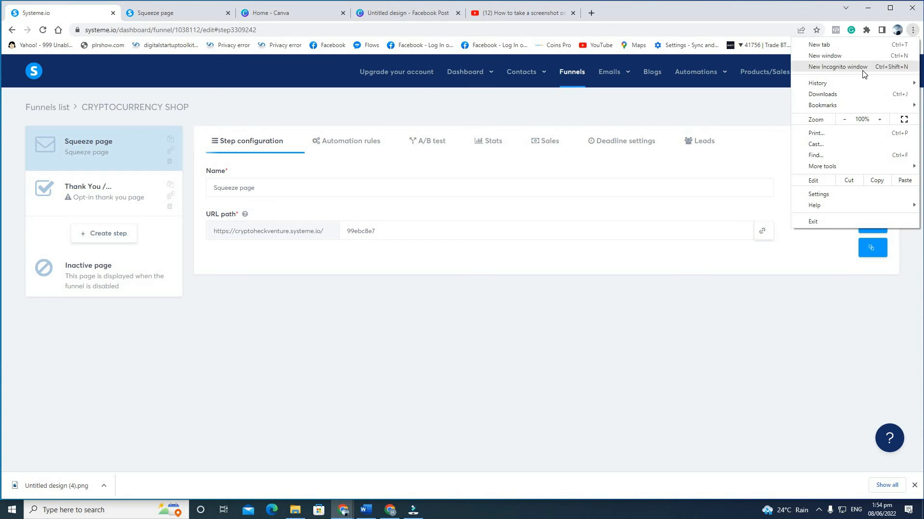
left_click(863, 71)
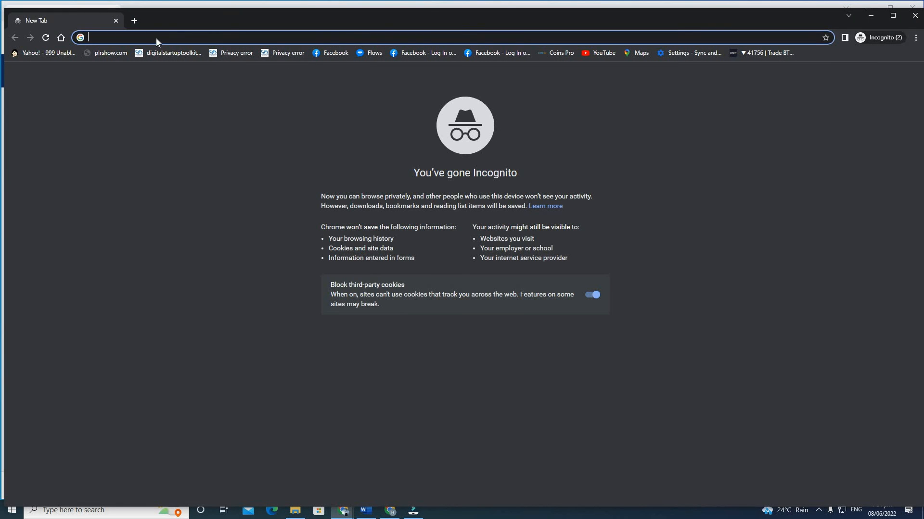
right_click(159, 38)
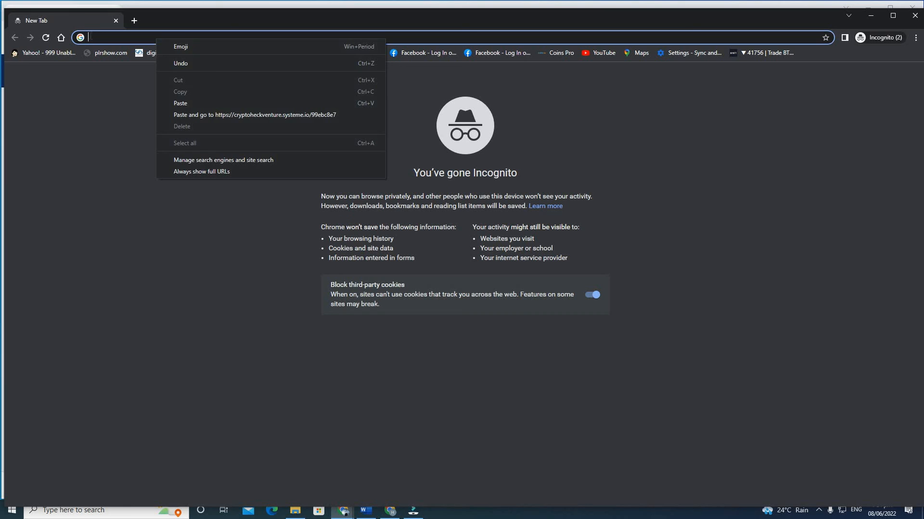
left_click(88, 37)
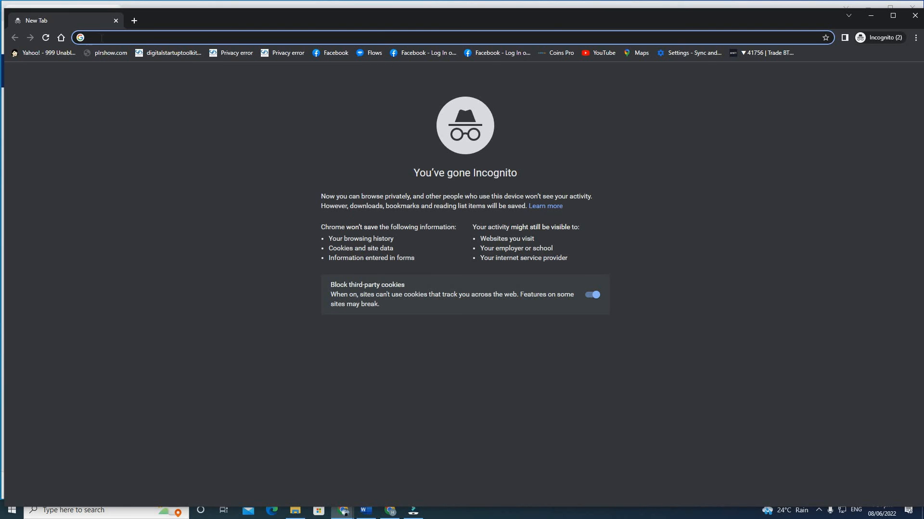
key("ctrl+v")
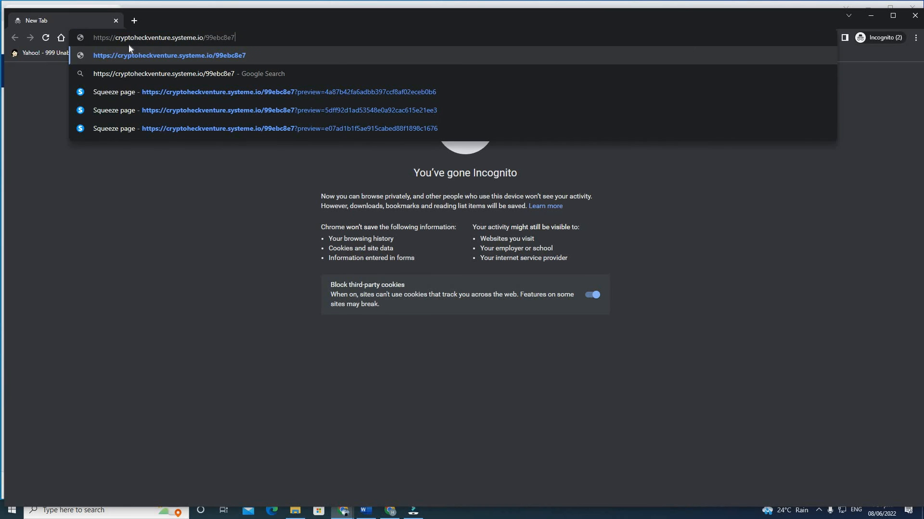
key("Return")
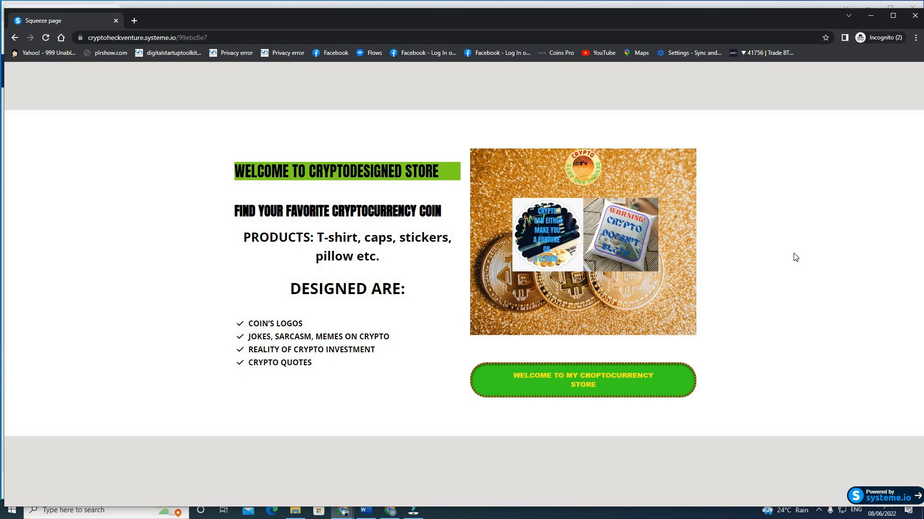
Step: Test the page's WELCOME TO MY CROPTOCURRENCY STORE button and look through the linked Redbubble shop's products
left_click(592, 389)
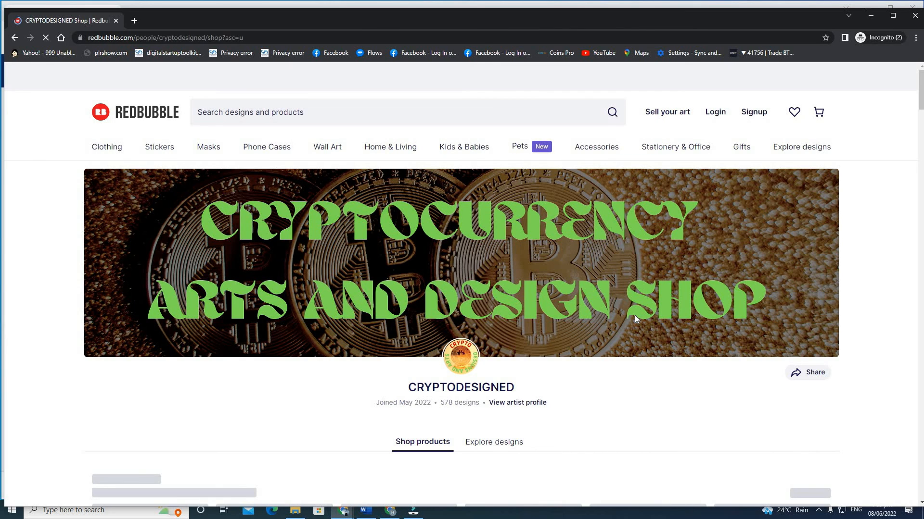
scroll(635, 318, "down", 2)
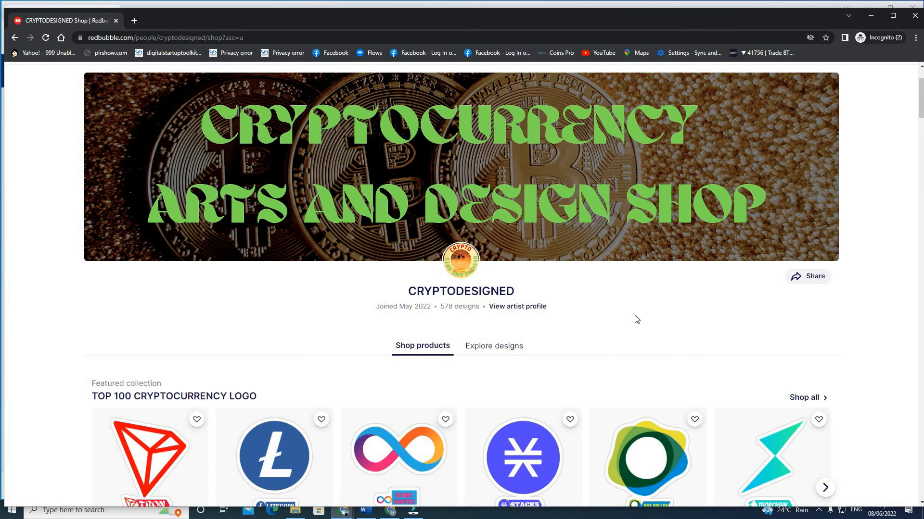
scroll(636, 319, "down", 5)
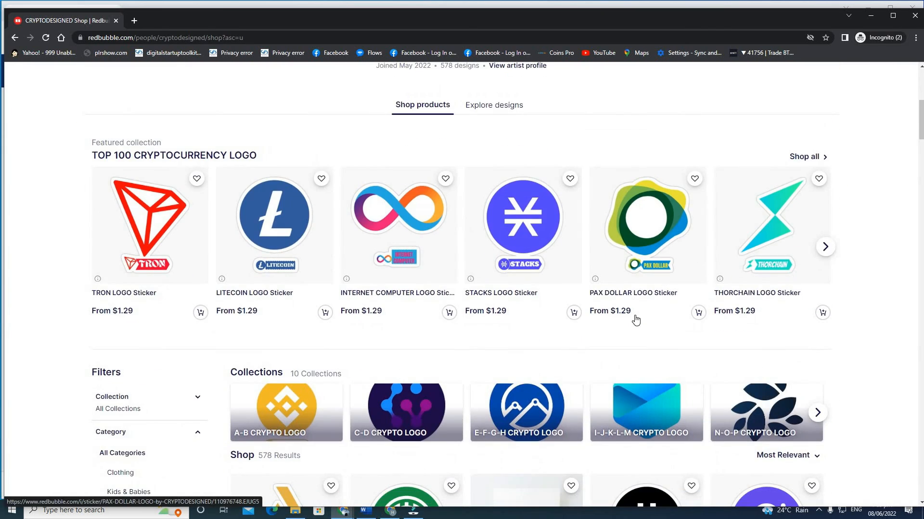
scroll(635, 320, "down", 3)
scroll(633, 320, "up", 3)
scroll(637, 319, "down", 5)
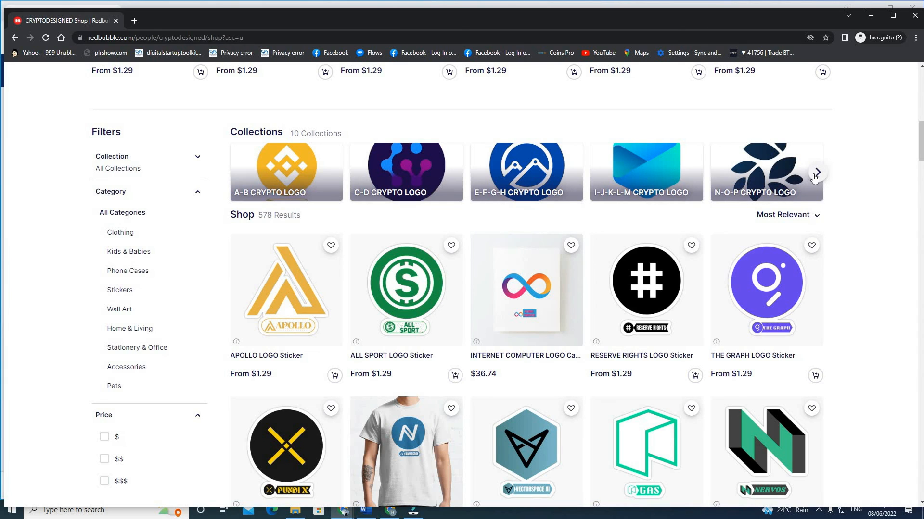
Step: Open the CRYPTOCURRENCY IN GENERAL collection from the shop's collections and look over its products
left_click(817, 174)
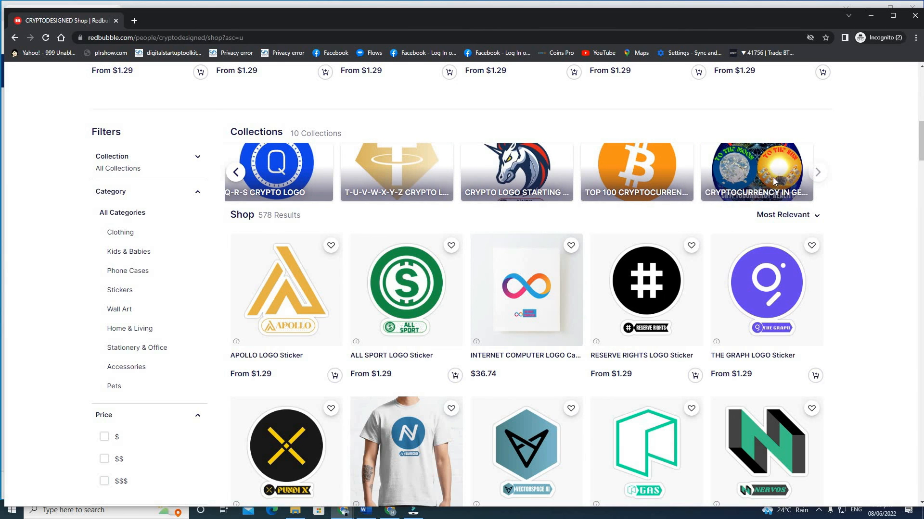
left_click(775, 182)
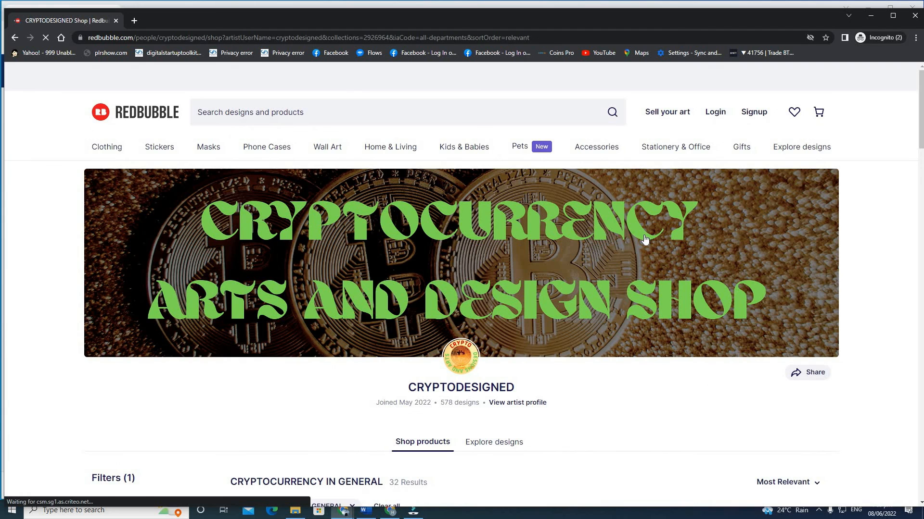
scroll(645, 239, "down", 5)
scroll(646, 239, "down", 4)
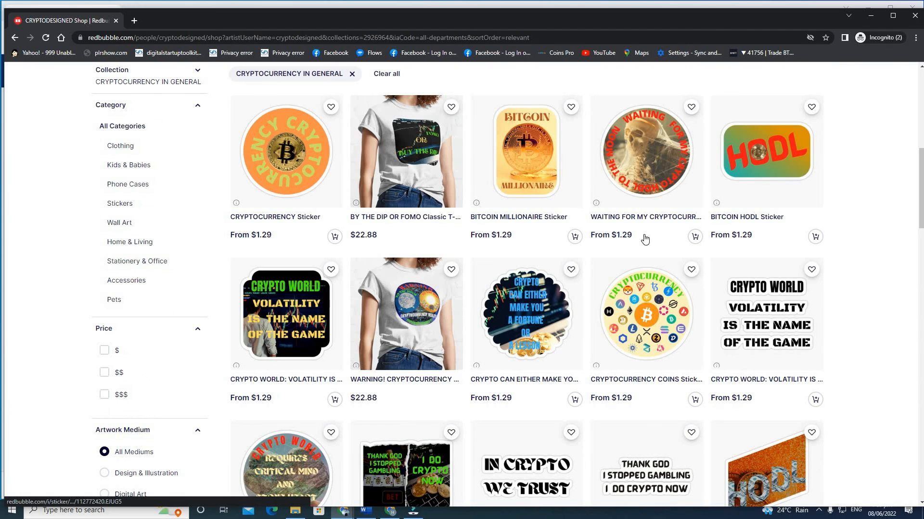
scroll(644, 239, "up", 1)
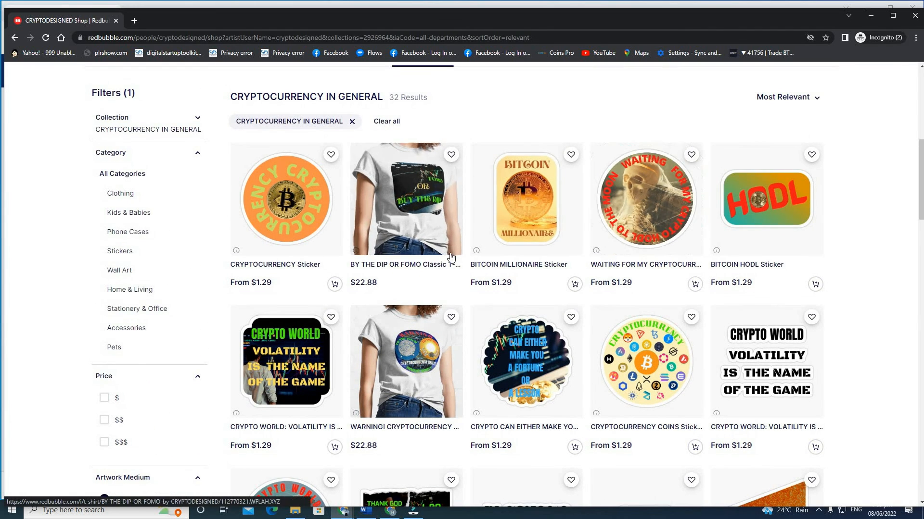
Step: View the WAITING FOR MY CRYPTOCURRENCY TO THE MOON sticker page and the design's Classic T-Shirt version
left_click(641, 243)
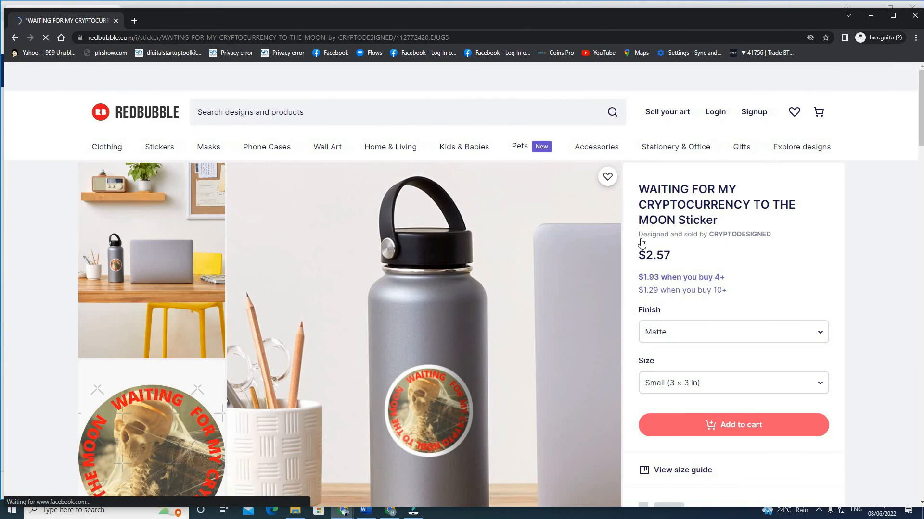
scroll(635, 241, "down", 9)
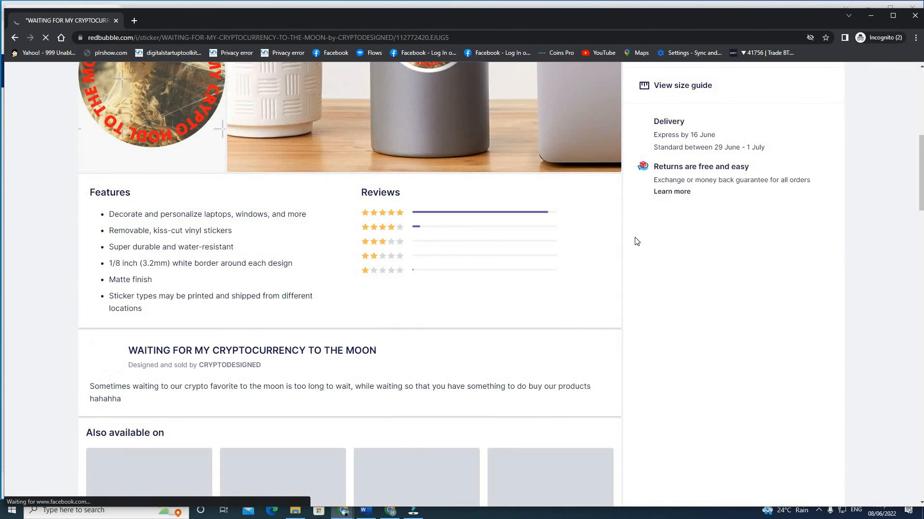
scroll(635, 240, "down", 3)
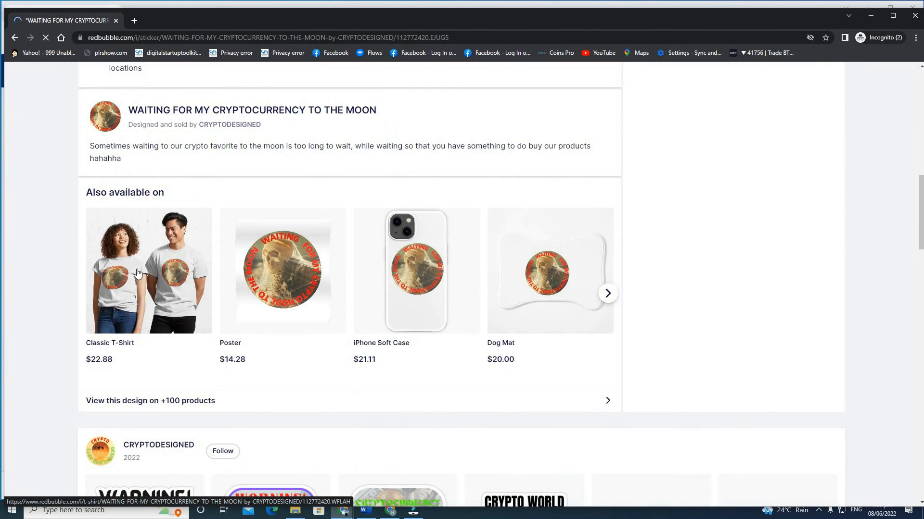
left_click(137, 273)
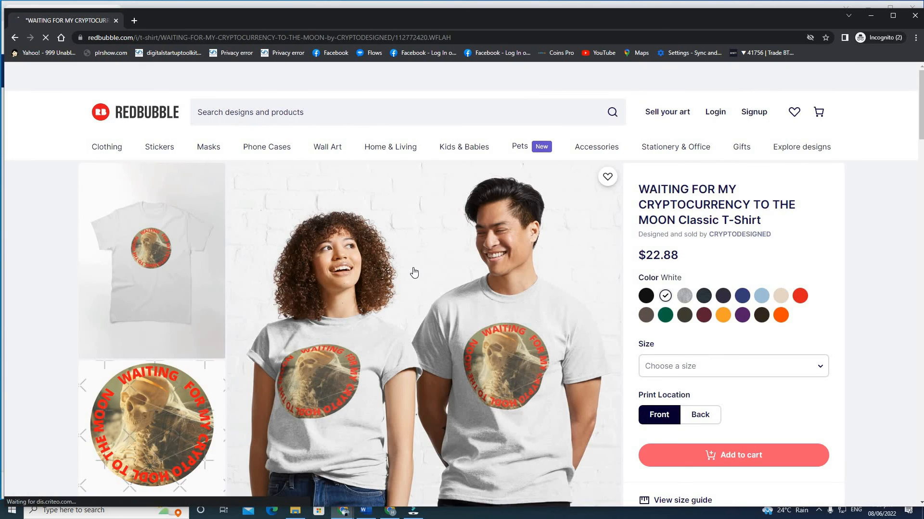
scroll(412, 273, "down", 2)
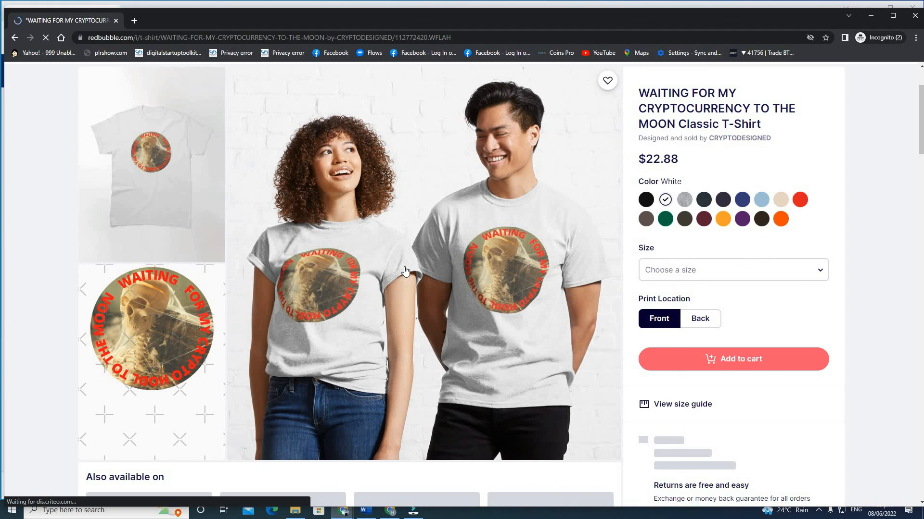